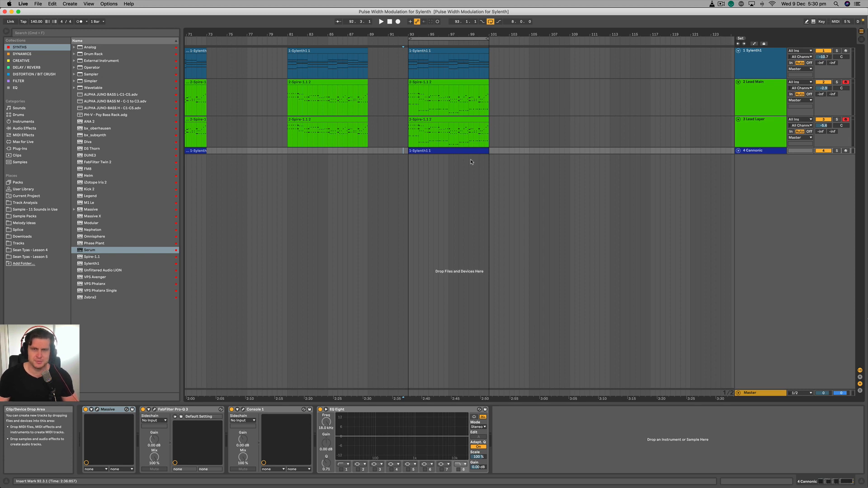
- Copy the Lead Layer clip at bar 93 to bar 109 on the same track
scroll(472, 161, "up", 3)
scroll(472, 161, "down", 2)
scroll(461, 174, "right", 2)
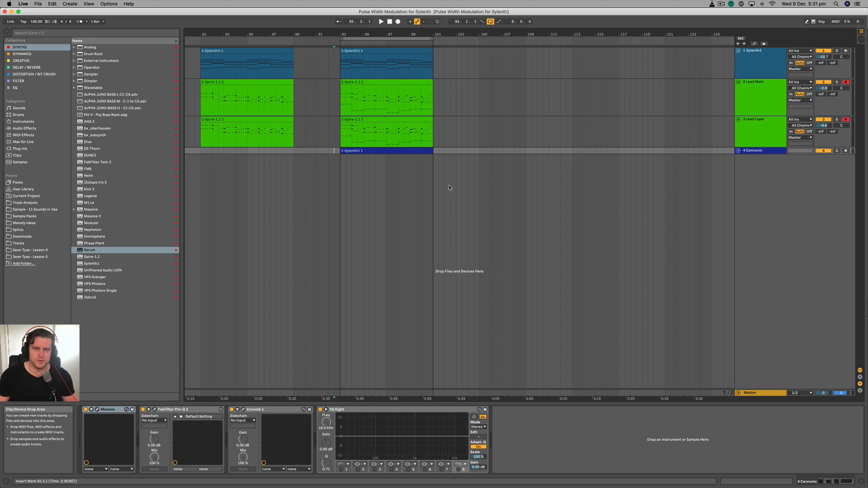
left_click_drag(376, 120, 563, 120)
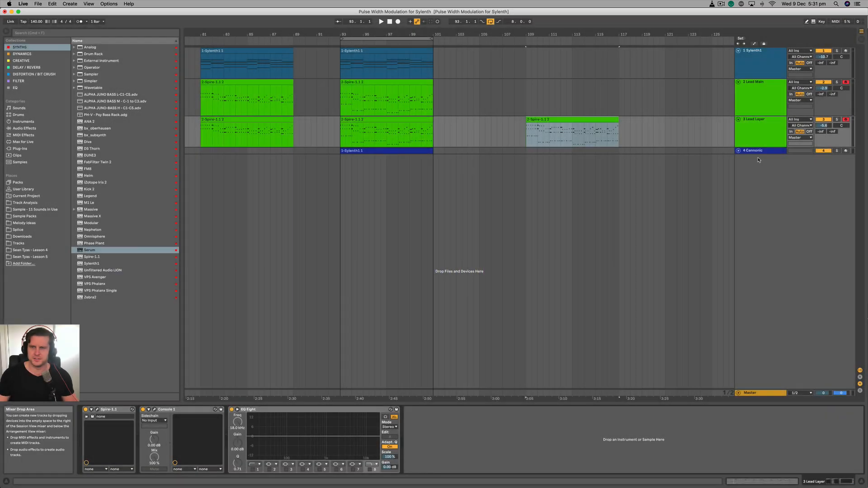
- Insert a new MIDI track below the Cannonic track and name it Kick
left_click(758, 151)
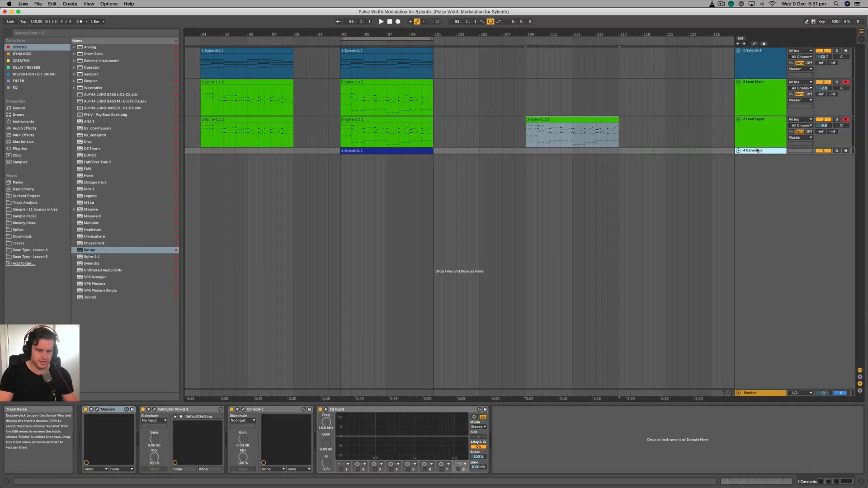
key("super+shift+t")
left_click(746, 171)
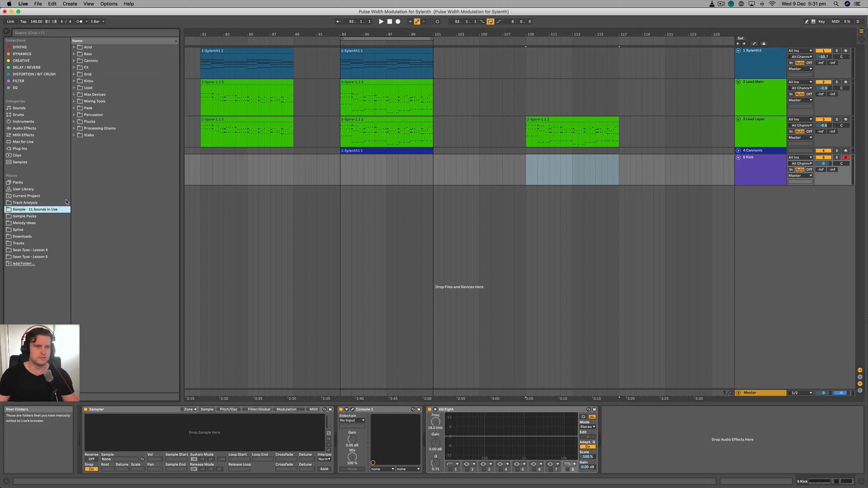
- Load the sample 001 Kick - 11.wav from the Kicks > Trance folder into the Kick track's Sampler
left_click(93, 115)
left_click(74, 81)
left_click(78, 101)
left_click(763, 393)
left_click(107, 108)
left_click(760, 169)
left_click_drag(107, 108, 204, 432)
- Create a MIDI clip with a kick note at bar 109 on the Kick track and duplicate it up to bar 117
left_click(516, 174)
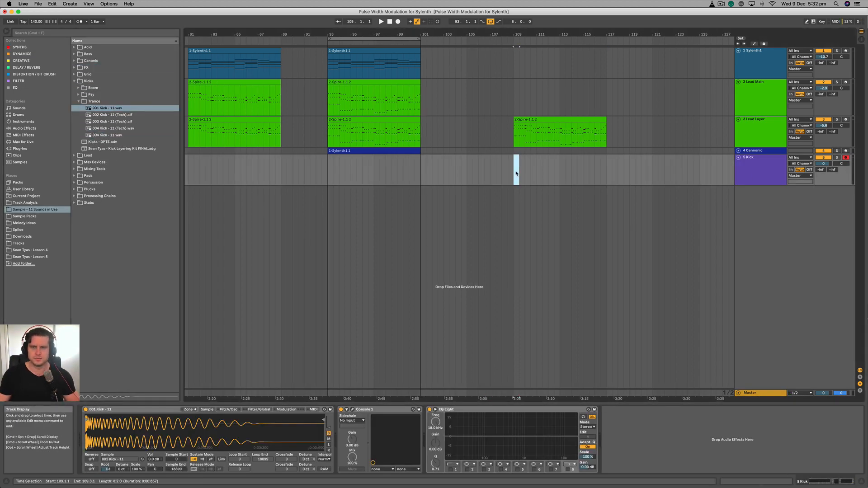
key("super+shift+m")
double_click(258, 255)
key("space")
key("super+d")
key("shift+Tab")
- Solo the Kick track and replace its Sampler sample with 004 Kick - 11.wav
left_click(836, 157)
left_click(760, 170)
left_click_drag(107, 135, 195, 438)
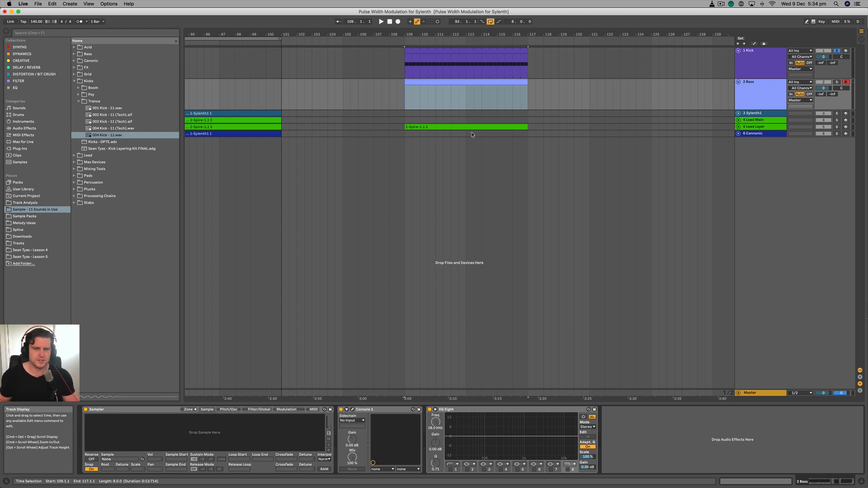
- Create a MIDI clip from bar 109 to 117 on the Bass track and paste all the Lead Layer clip's notes into it
key("super+shift+m")
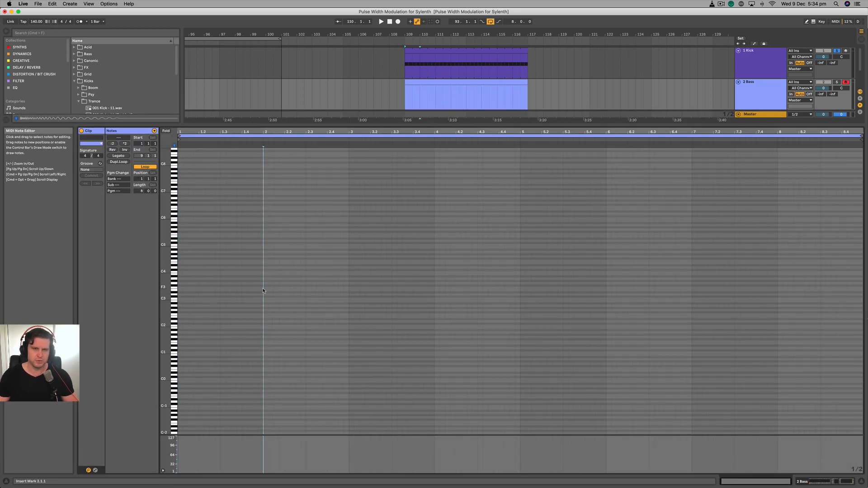
key("shift+Tab")
left_click(460, 127)
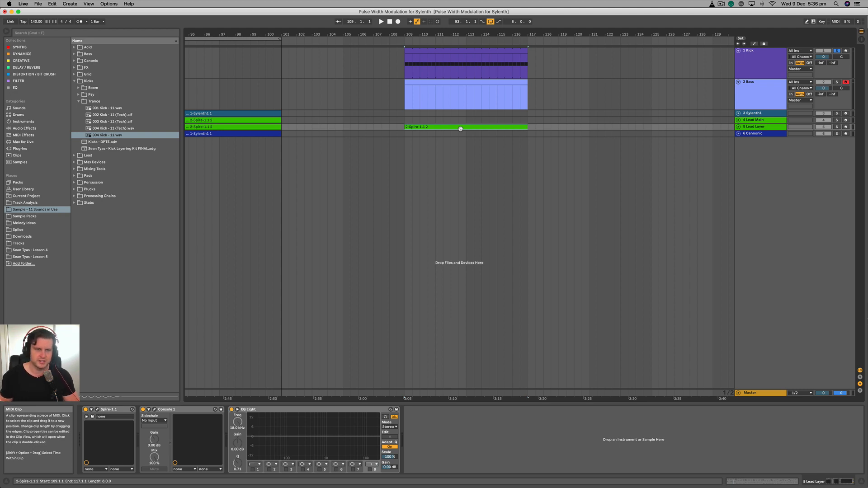
double_click(460, 129)
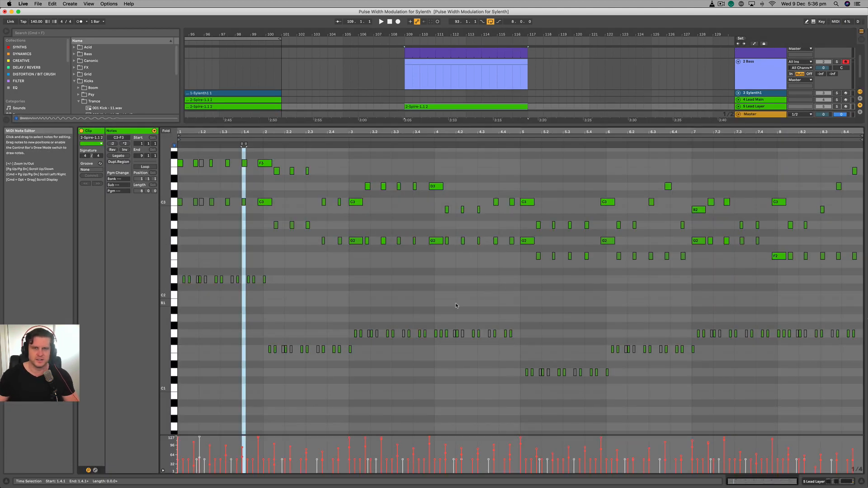
left_click(455, 289)
scroll(520, 285, "up", 2)
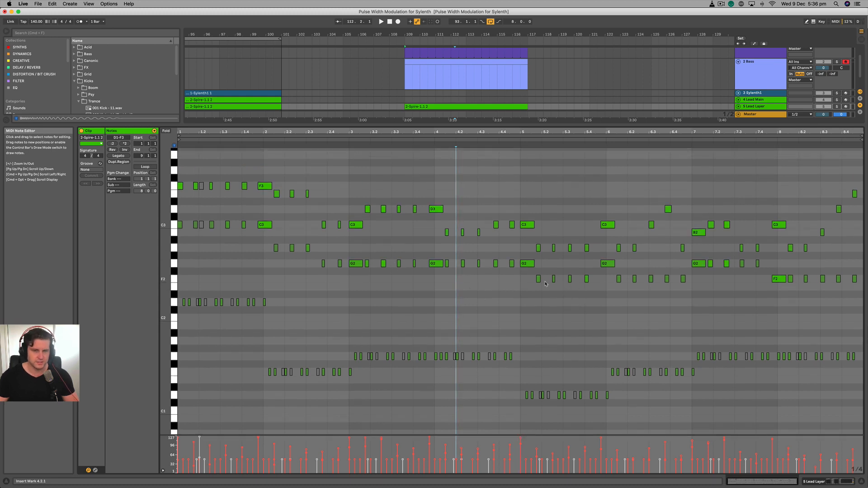
key("super+a")
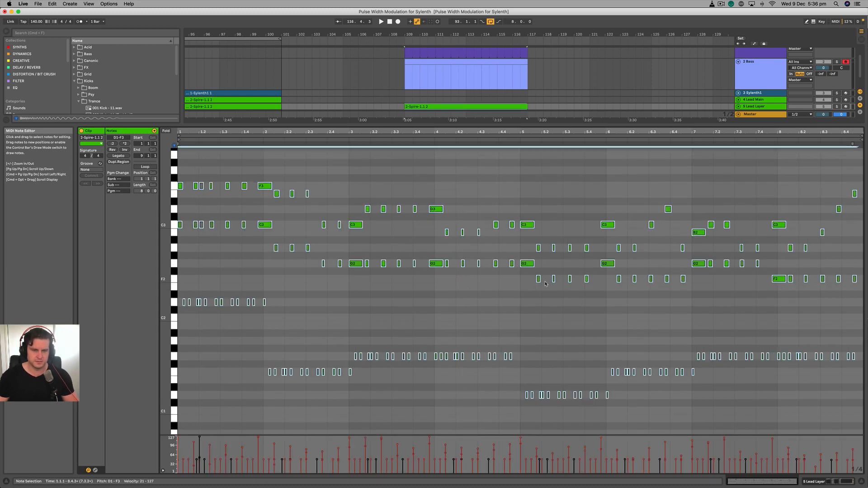
left_click(438, 62)
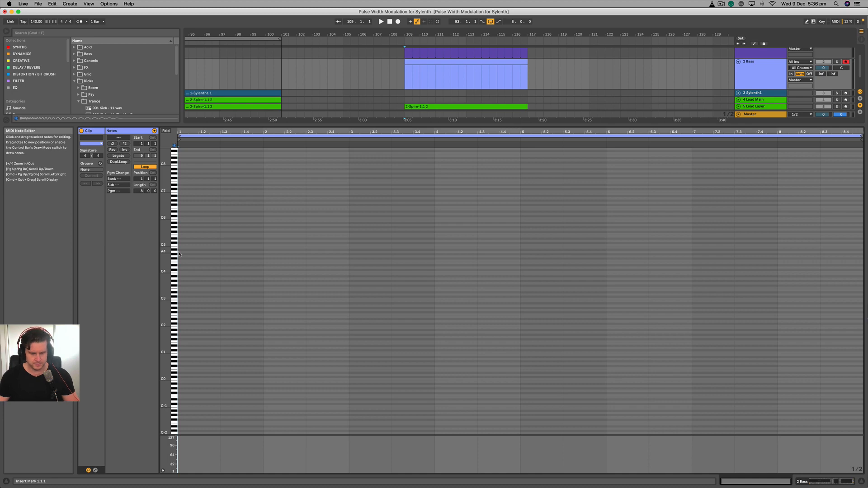
key("super+v")
left_click(391, 254)
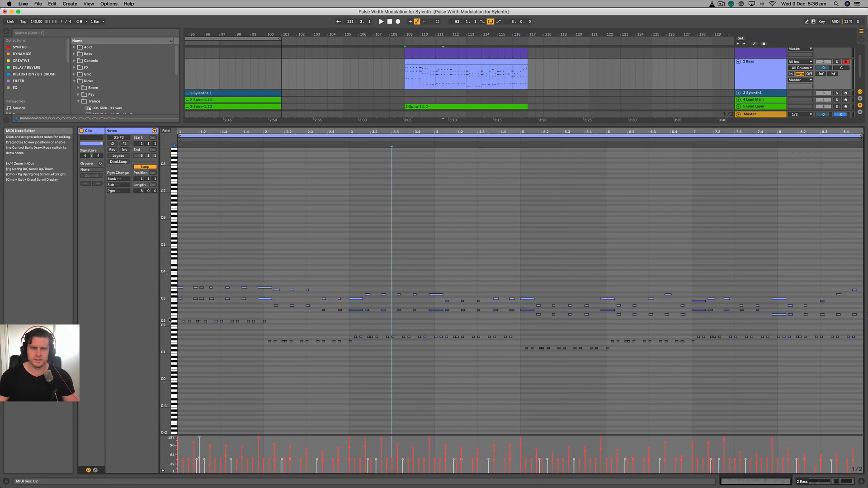
- Delete the low bass notes and the lower chord notes from the Bass clip, keeping only the top melody line
mouse_move(165, 317)
left_mouse_down()
mouse_move(194, 317)
mouse_move(220, 399)
left_mouse_up()
key("Delete")
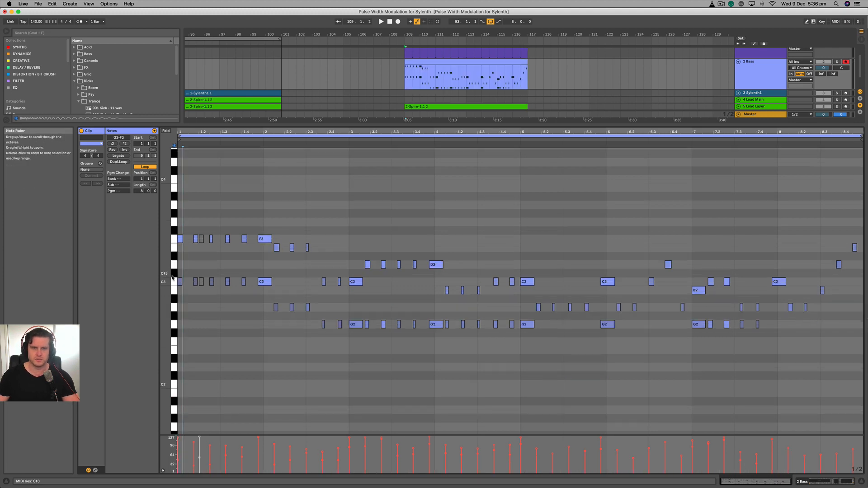
left_click(415, 290)
left_click_drag(599, 336, 610, 325)
key("Delete")
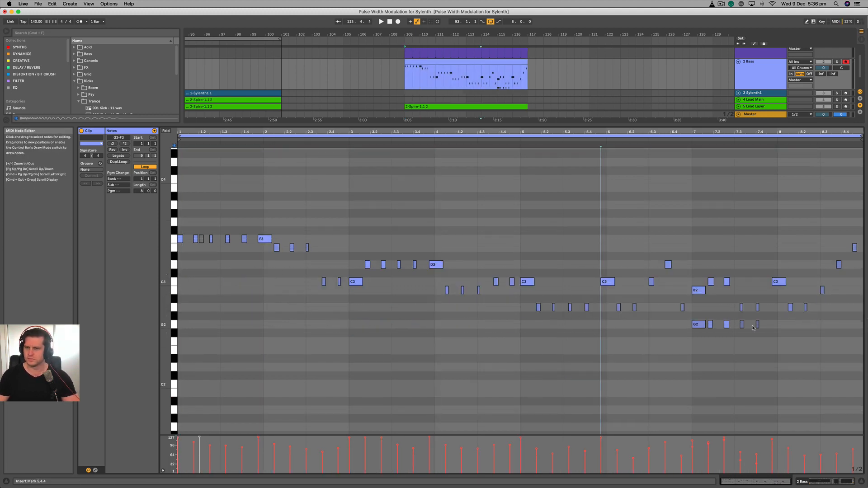
left_click_drag(858, 350, 675, 322)
key("Delete")
- Raise the remaining lower notes in bars 2 to 4 of the Bass clip to F3
left_click_drag(248, 253, 322, 247)
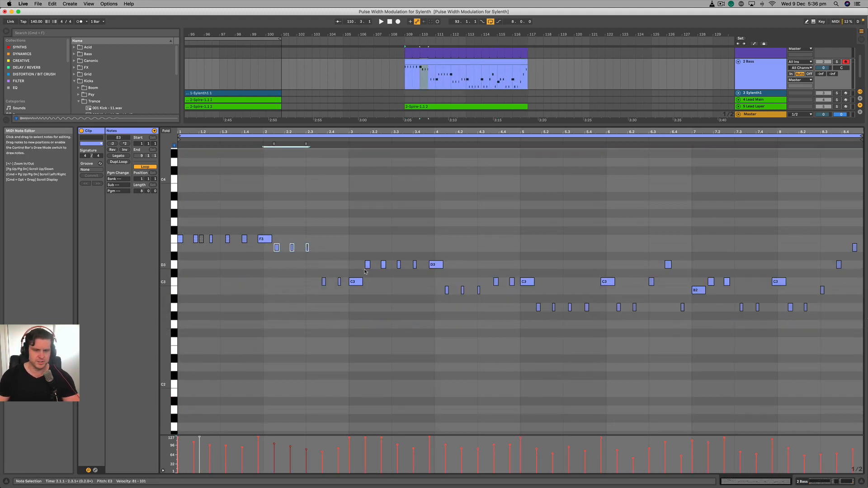
key("Up")
left_click_drag(364, 274, 317, 284)
key("Up")
key("Up")
left_click_drag(296, 275, 415, 258)
key("Up")
key("Up")
key("Up")
left_click_drag(438, 296, 524, 278)
- Raise the notes in bars 5 to 8 of the Bass clip to F3
key("Up")
key("Up")
key("Up")
key("Up")
key("Up")
left_click_drag(520, 316, 836, 300)
key("Up")
key("Up")
left_click_drag(837, 296, 519, 276)
key("Up")
key("Up")
key("Up")
left_click_drag(520, 271, 847, 258)
key("Up")
key("Up")
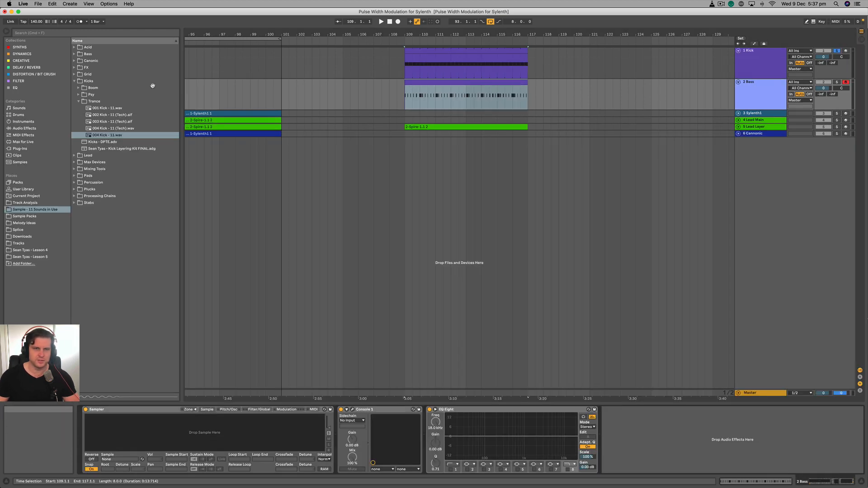
- Load Serum on the Bass track, enable its square-wave sub oscillator and route the sub through the MG Low 12 filter
left_click(19, 47)
double_click(89, 250)
left_click(393, 204)
left_click(422, 213)
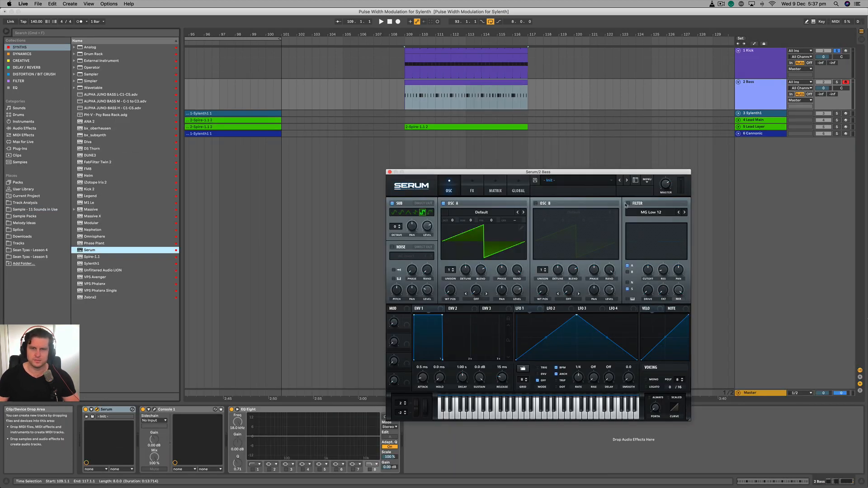
left_click(628, 203)
left_click(628, 289)
- Audition the Bass pattern with its track soloed and compare it with the Kick track
left_click(836, 81)
key("space")
double_click(455, 82)
key("shift+Tab")
key("shift+Tab")
key("shift+Tab")
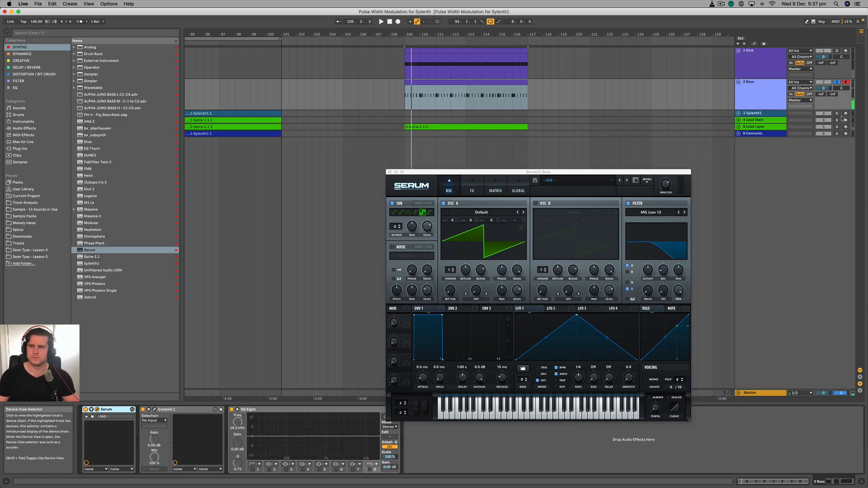
left_click(837, 50)
- With the Master track selected, search the browser for "inv" to find Invisible_Limiter
left_click(764, 393)
key("super+f")
type("inv")
left_click_drag(542, 171, 473, 101)
left_click(263, 121)
- Loop the section from 109.1.1 to 110.3.1 and lower the volume of the unfolded Lead Layer track
left_click(837, 82)
left_click(753, 127)
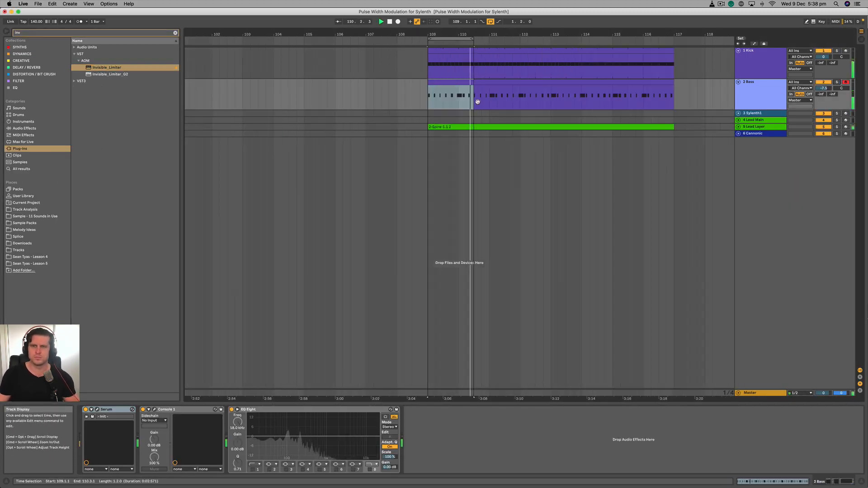
key("super+l")
left_click(738, 127)
left_click_drag(823, 133, 823, 138)
- Set the Bass clip's grid to 1/16 and copy one D1 note over the following notes to even out their lengths and velocities
key("shift+Tab")
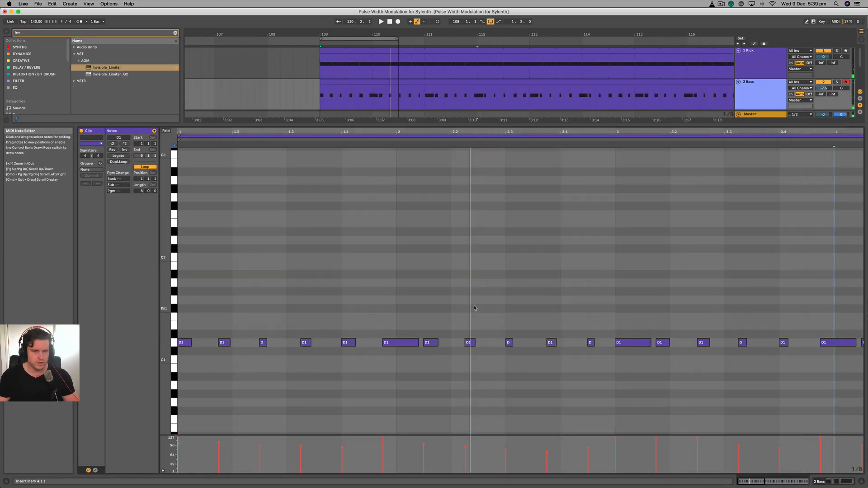
key("super+1")
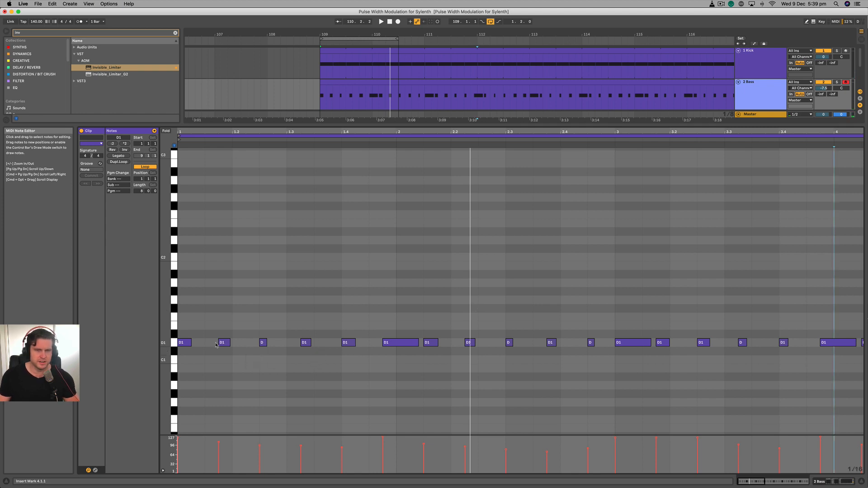
scroll(219, 353, "up", 3)
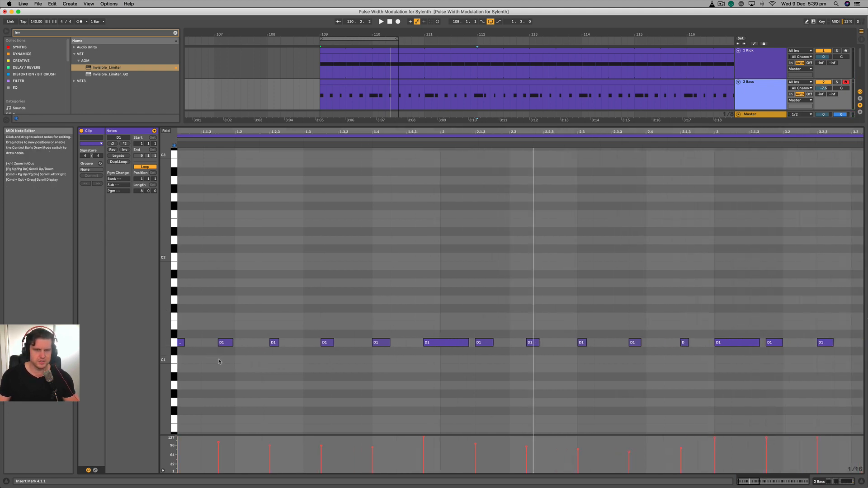
scroll(213, 357, "left", 2)
left_click_drag(188, 347, 302, 348)
left_click_drag(301, 348, 357, 348)
left_click_drag(357, 349, 413, 349)
left_click_drag(413, 349, 470, 349)
left_click_drag(470, 349, 526, 349)
- Continue replacing the uneven D1 notes further along the Bass clip with copies of the uniform note
scroll(583, 350, "right", 6)
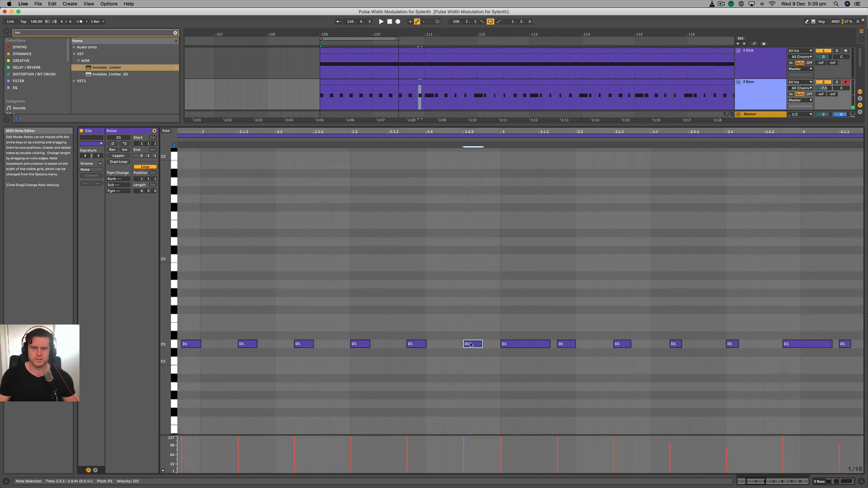
left_click_drag(479, 335, 536, 335)
left_click_drag(451, 346, 484, 346)
left_click_drag(535, 346, 565, 347)
left_click_drag(624, 348, 702, 350)
- Delete the remaining uneven D1 notes after the uniform pattern in the Bass clip
scroll(703, 350, "right", 8)
scroll(310, 327, "left", 8)
left_click_drag(854, 348, 525, 312)
key("Delete")
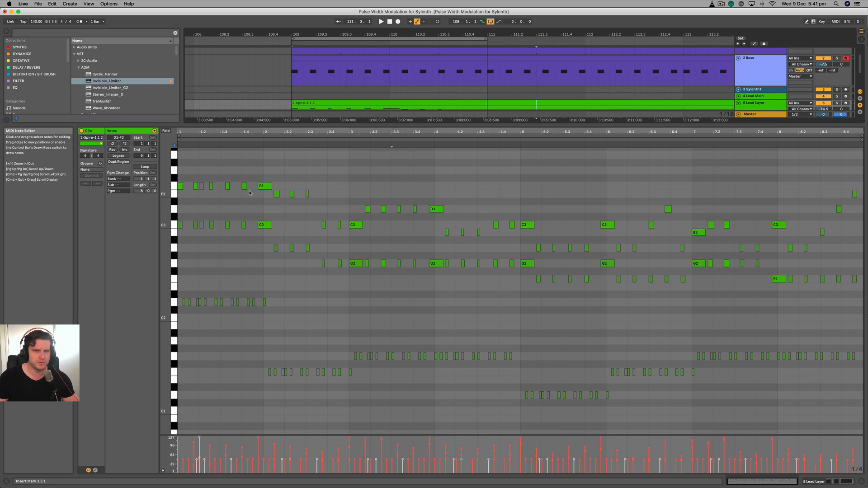
- Show the Bass clip's notes and enlarge the arrangement area above the note editor
left_click(394, 59)
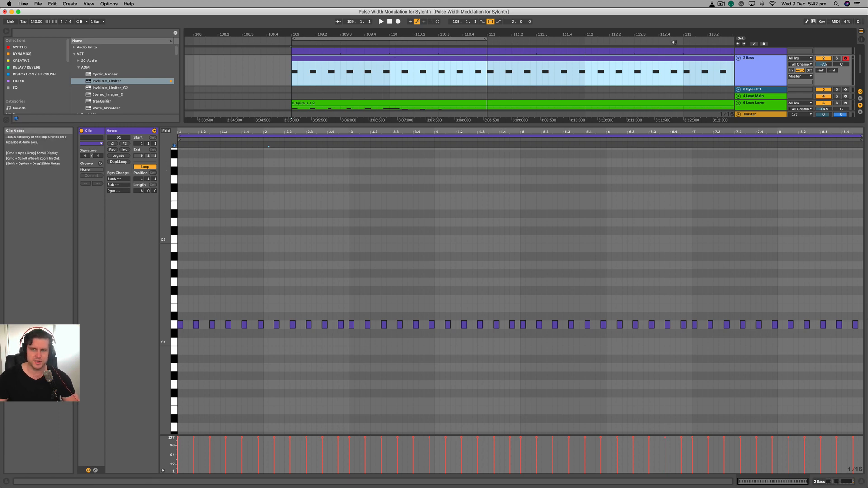
scroll(412, 72, "down", 2)
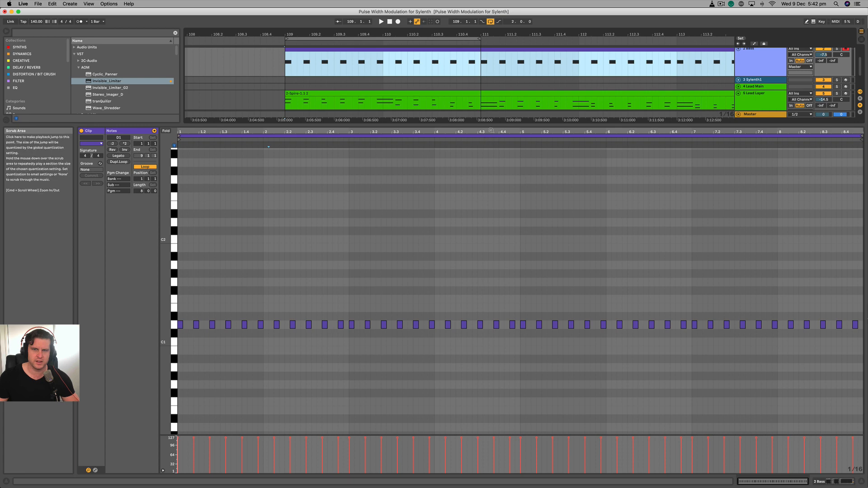
left_click_drag(491, 128, 492, 260)
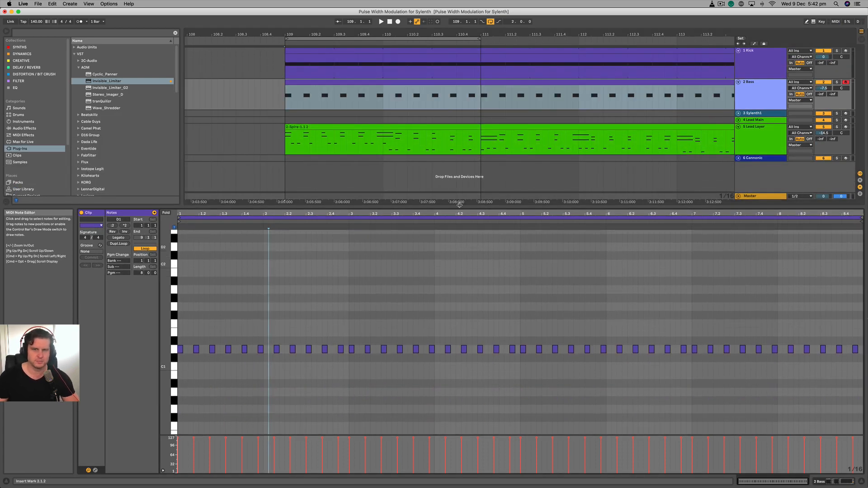
- Play the kick, bass and lead together from the start of the Bass clip at bar 109
left_click(321, 101)
left_click(286, 99)
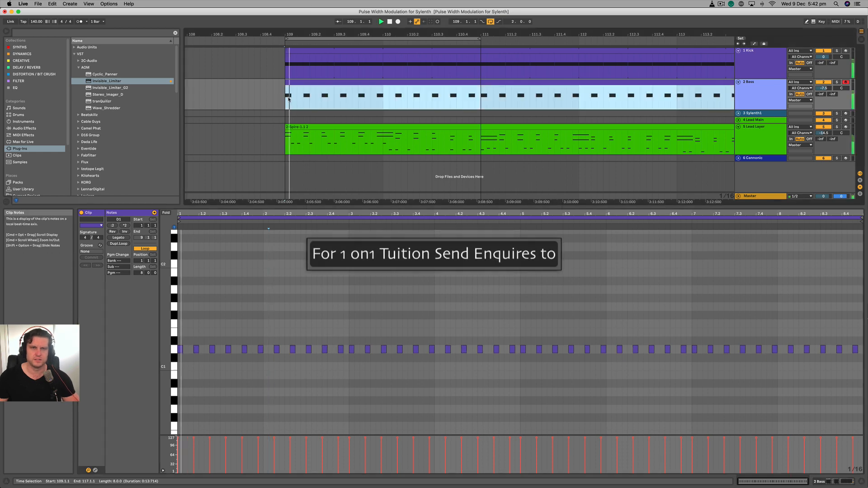
key("space")
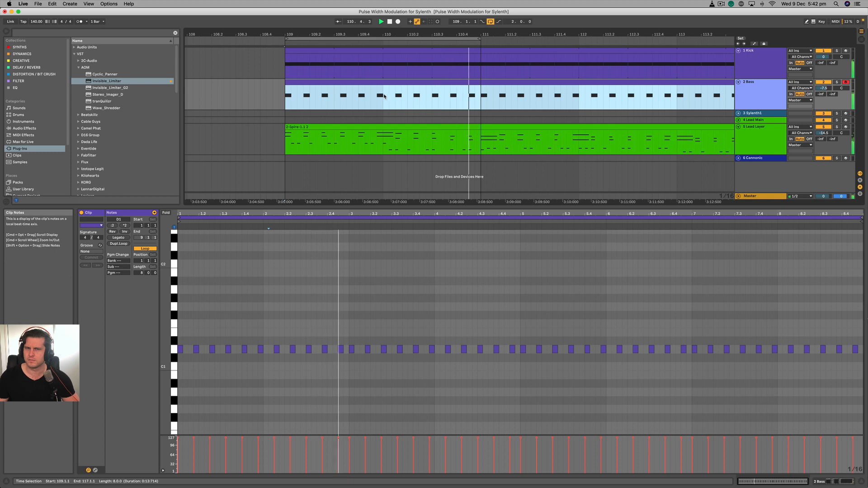
- Extend the loop to cover bars 109 to 117 and open the Lead Layer clip's notes
scroll(413, 97, "down", 5)
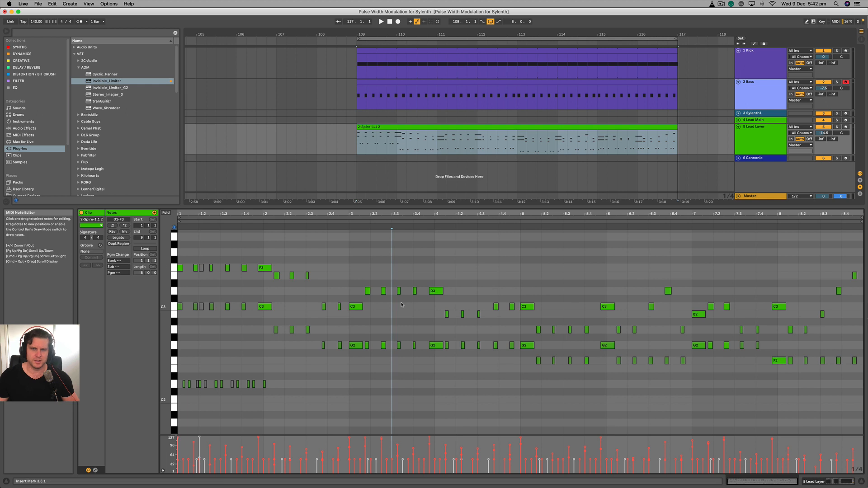
scroll(289, 358, "down", 5)
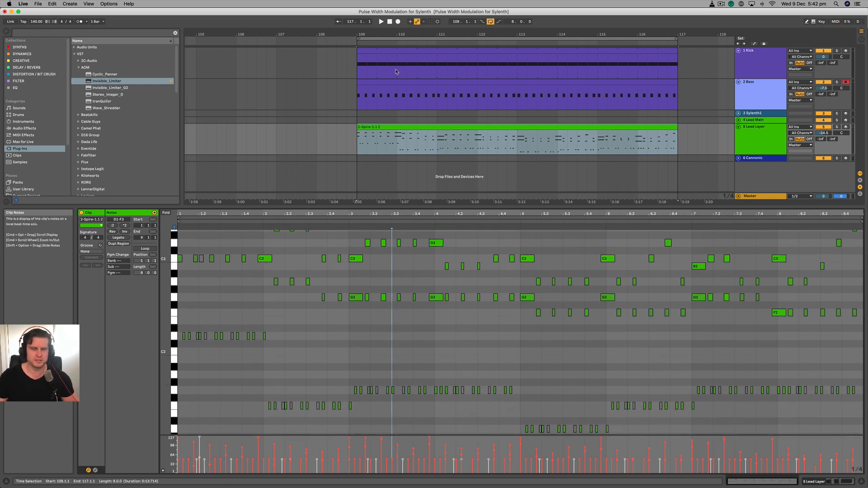
scroll(439, 100, "down", 2)
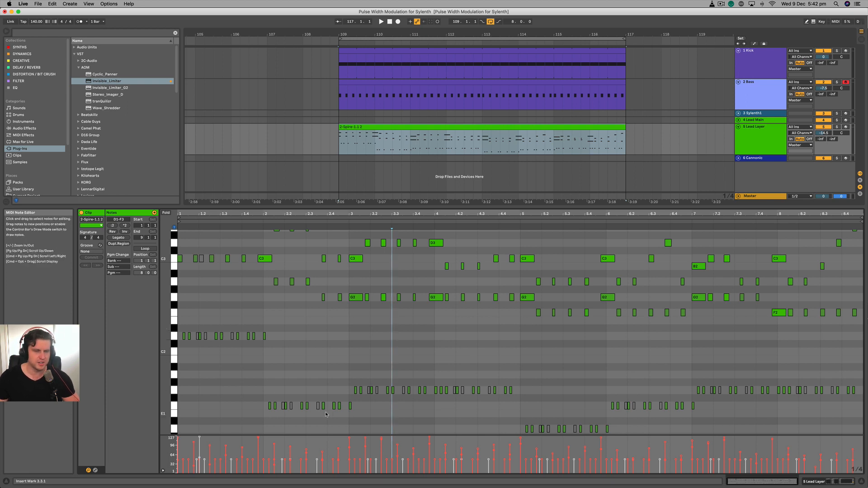
- Transpose the Bass clip's notes to follow the lead: bar 2 to F1 and bars 3 to 4 to G1
scroll(312, 379, "down", 1)
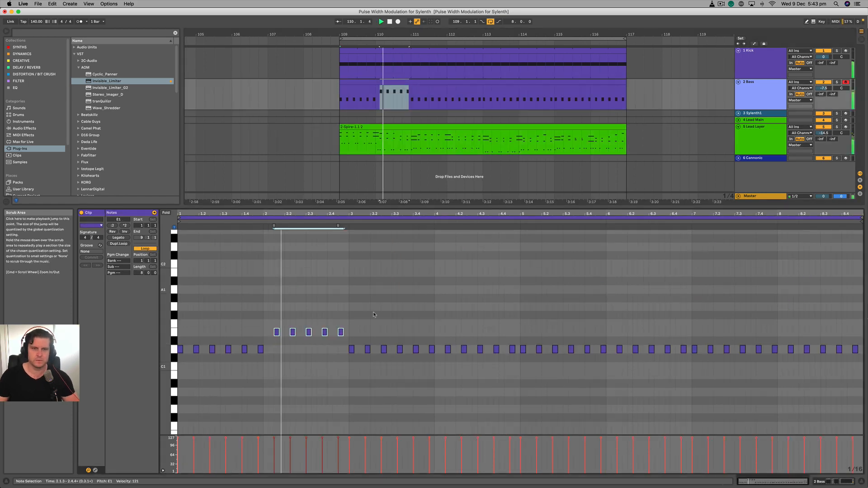
key("ctrl+d")
key("ctrl+d")
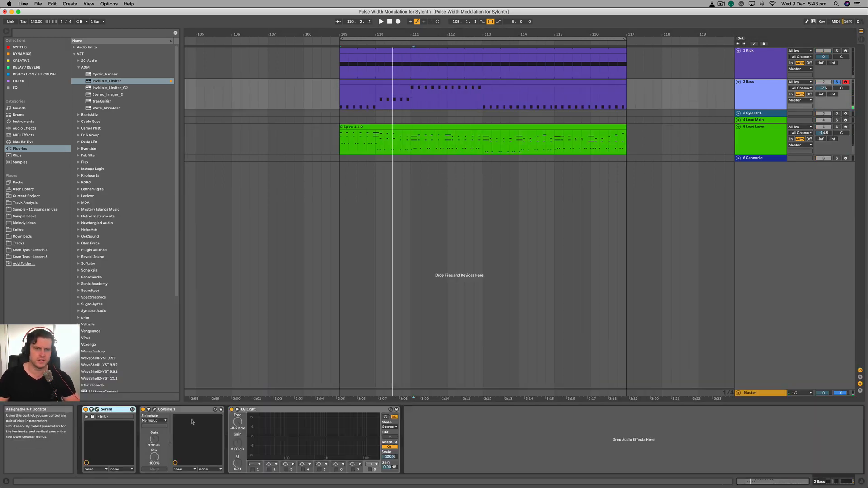
double_click(372, 82)
left_click_drag(271, 321, 349, 343)
key("Up")
- Raise the Bass notes in bar 6 to F1 and lower those in bars 7 and 8 to G0
left_click_drag(614, 339, 689, 357)
scroll(602, 312, "down", 3)
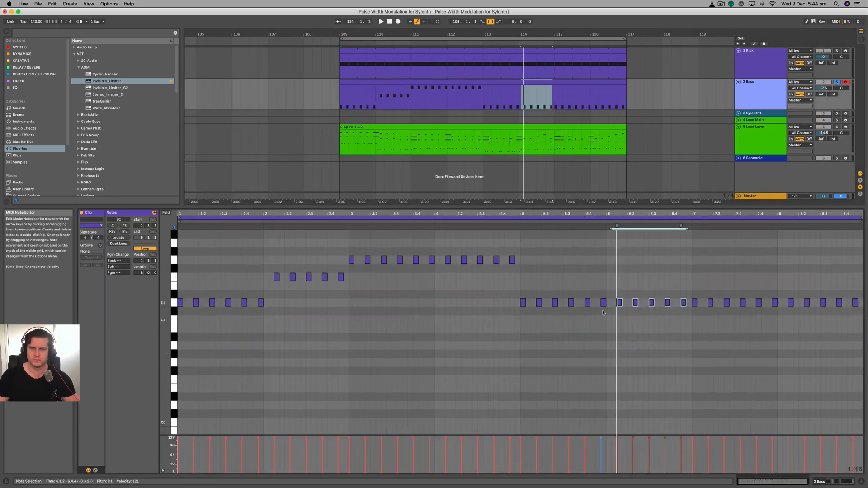
scroll(579, 335, "up", 3)
left_click_drag(479, 332, 578, 343)
key("Up")
- Compare the Bass clip's notes with the Lead Layer's low notes and play the looped section
key("space")
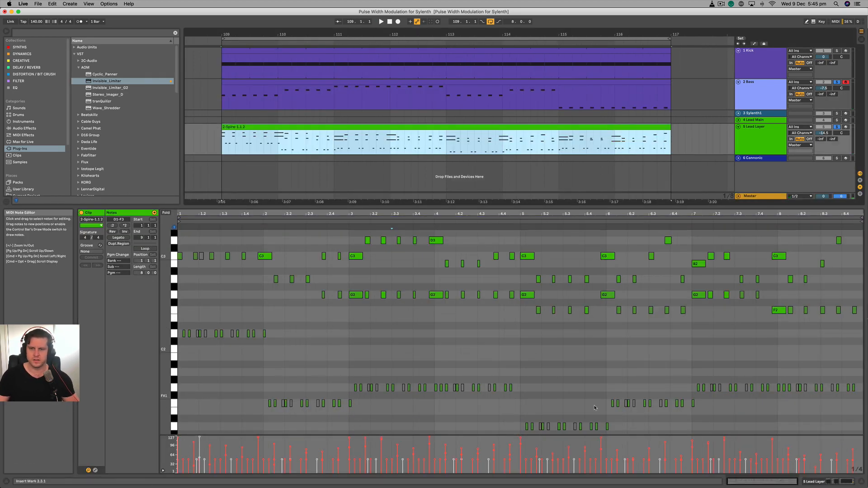
left_click(594, 95)
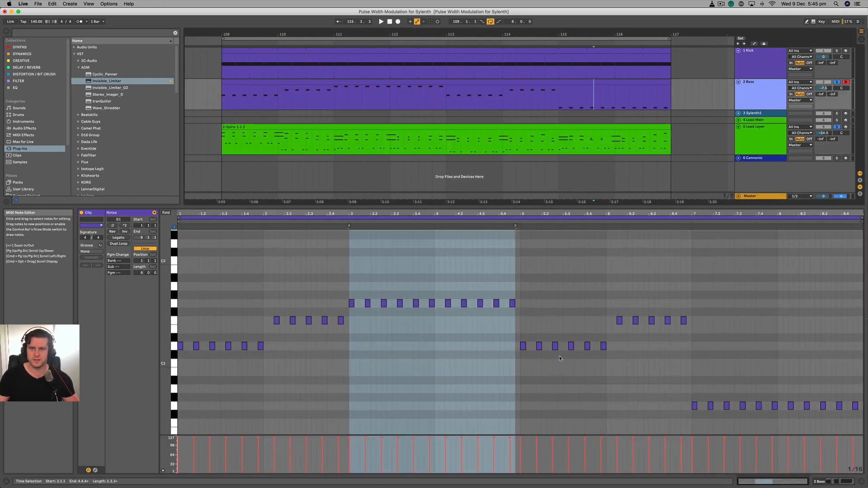
left_click(345, 83)
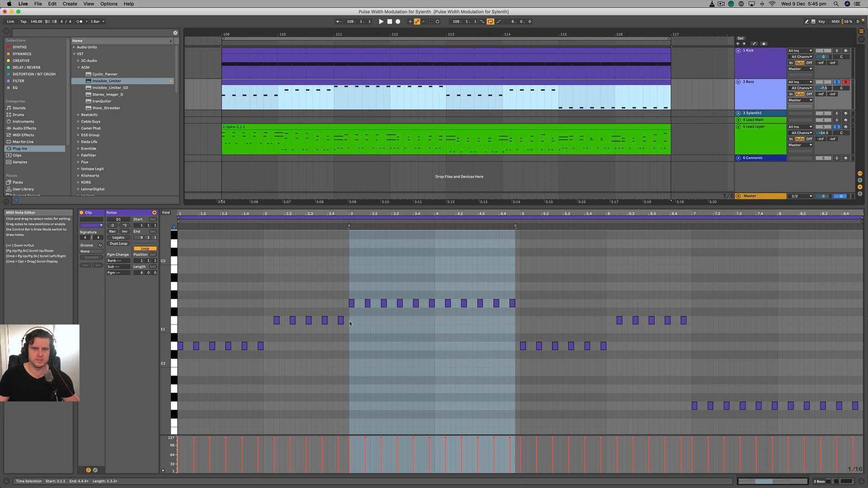
left_click(338, 136)
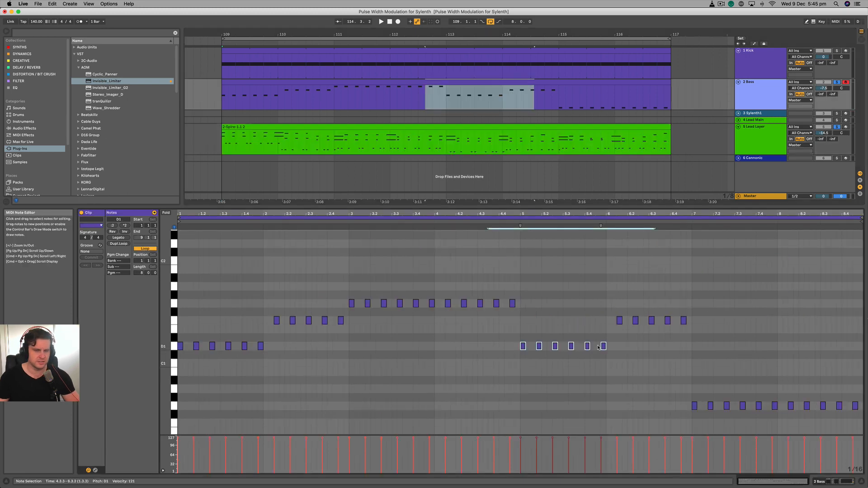
key("space")
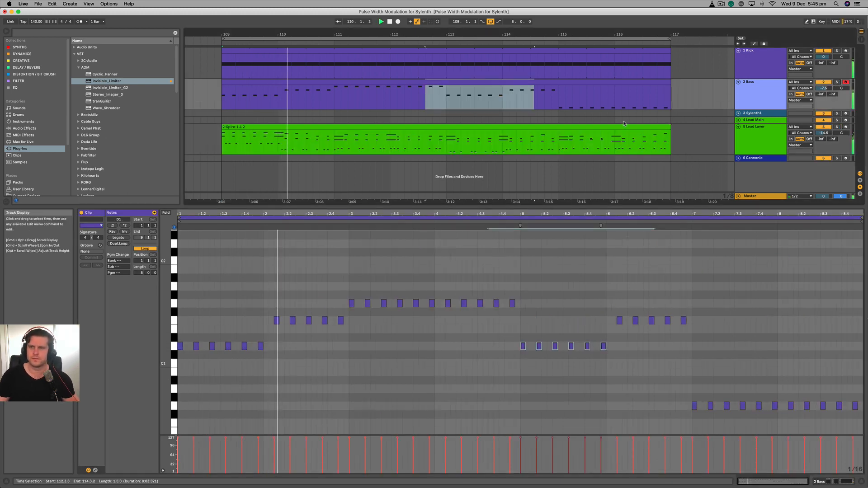
- Lower the volumes of all tracks from Kick through Cannonic together by about 1.9 dB
left_click(761, 56)
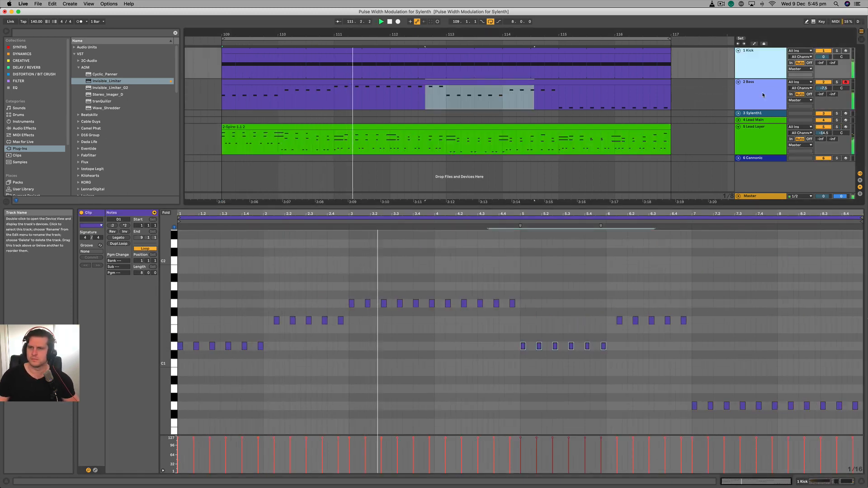
left_click(761, 135, "shift")
left_click(761, 158, "shift")
left_click_drag(823, 133, 826, 134)
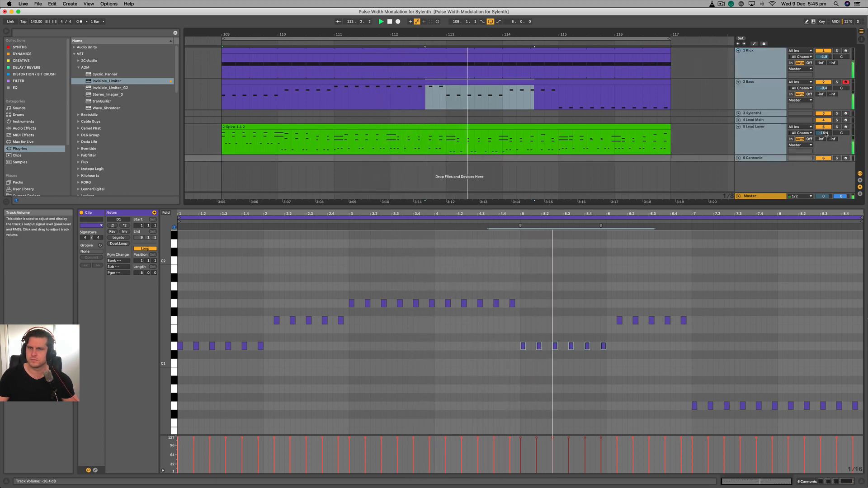
- Lower the Bass track's volume to -10.7 dB while the loop plays, and stop playback
left_click(714, 271)
left_click(759, 93)
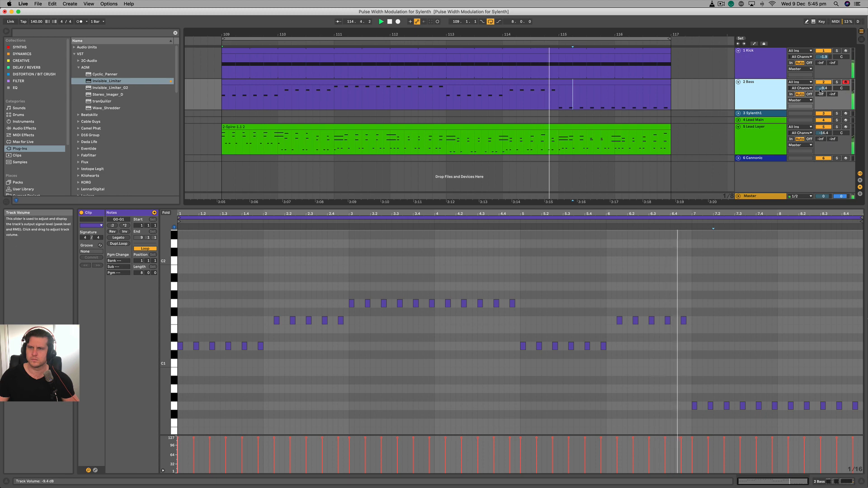
left_click_drag(823, 87, 823, 91)
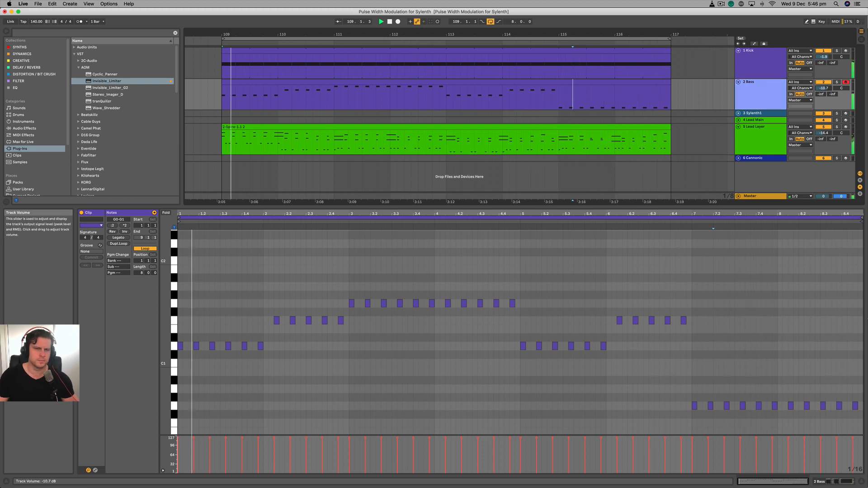
left_click(397, 337)
key("space")
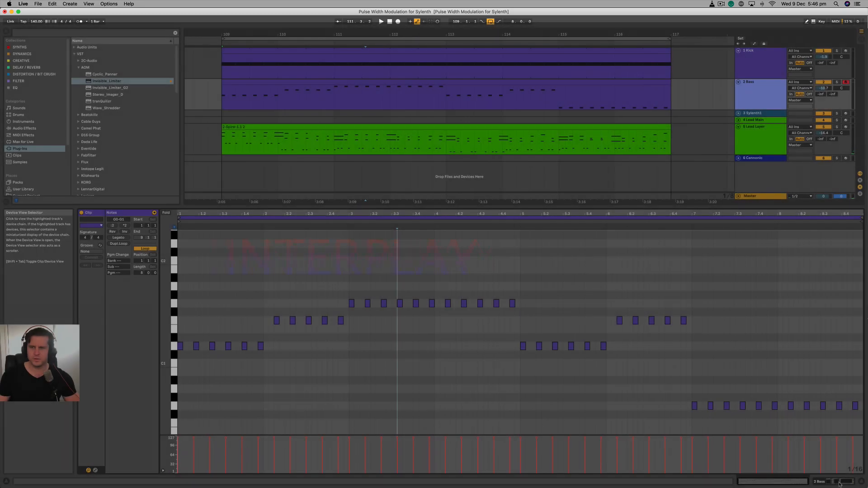
- Insert a new MIDI track below Bass and select its one-bar clip at bar 109
key("shift+Tab")
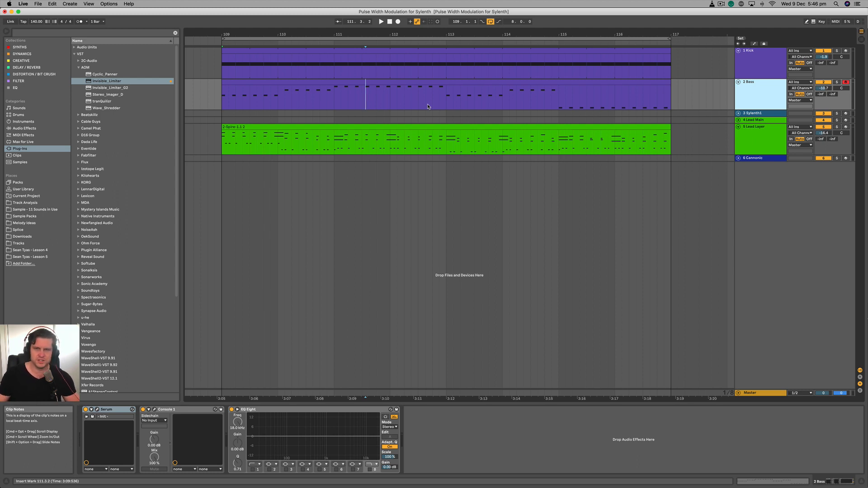
key("super+shift+t")
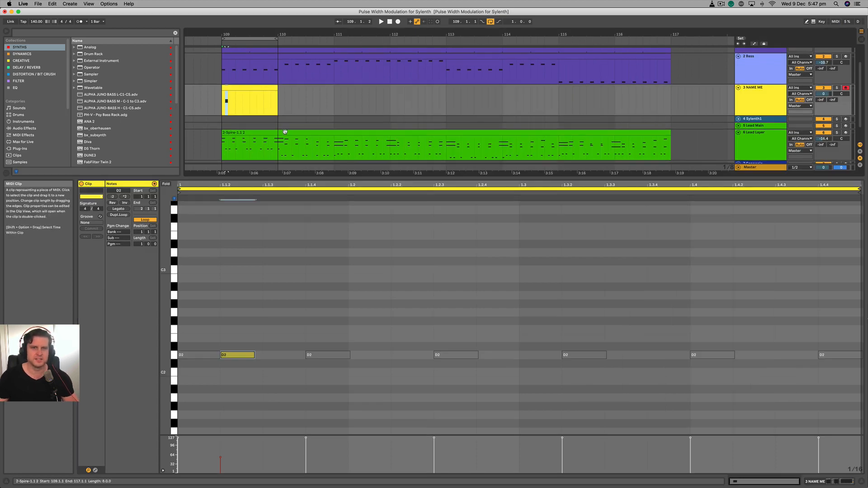
left_click(259, 87)
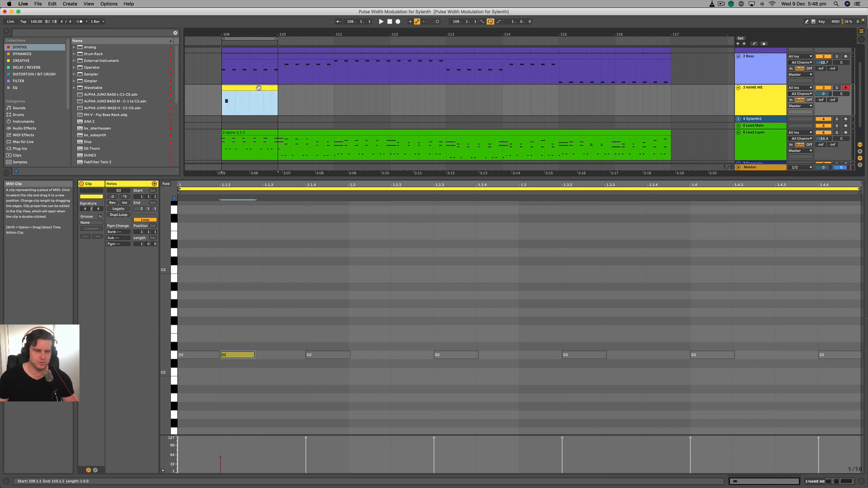
- Duplicate the D2 note at 1.1.2 in the yellow clip to 1.1.3, 1.2 and 1.2.2, and start playback
left_click(245, 356)
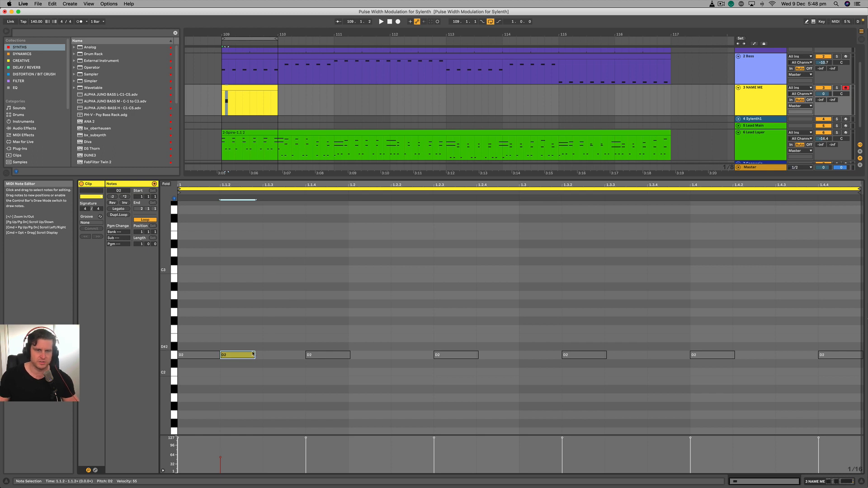
key("super+d")
key("super+d")
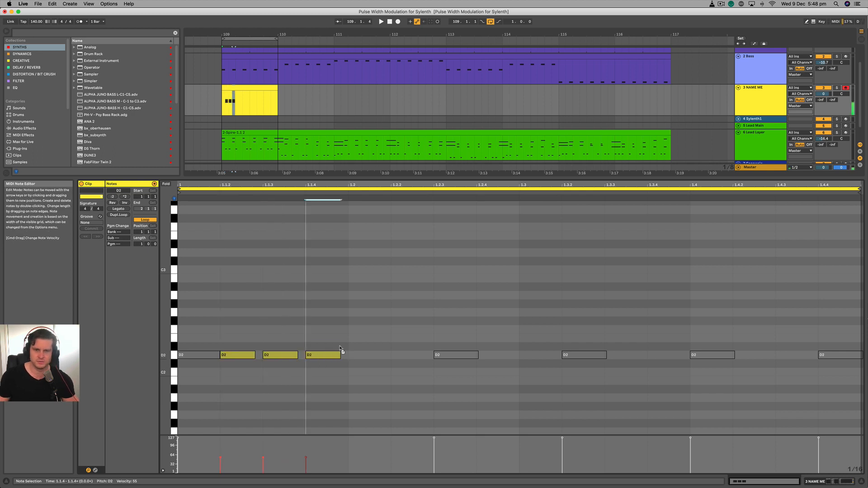
key("super+d")
key("super+d")
key("space")
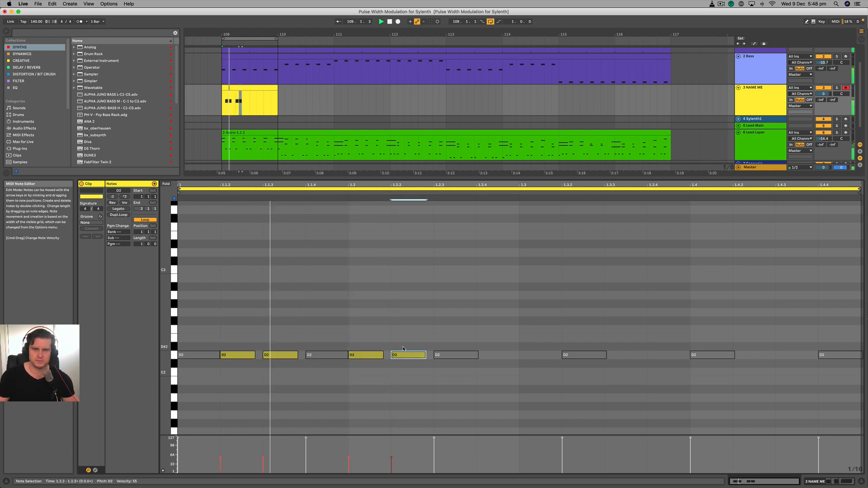
- Raise the note at 1.2.2 to D3 and extend the pattern with D2 notes at 1.2.4 and 1.3.3 and a D3 note at 1.3
key("shift+Up")
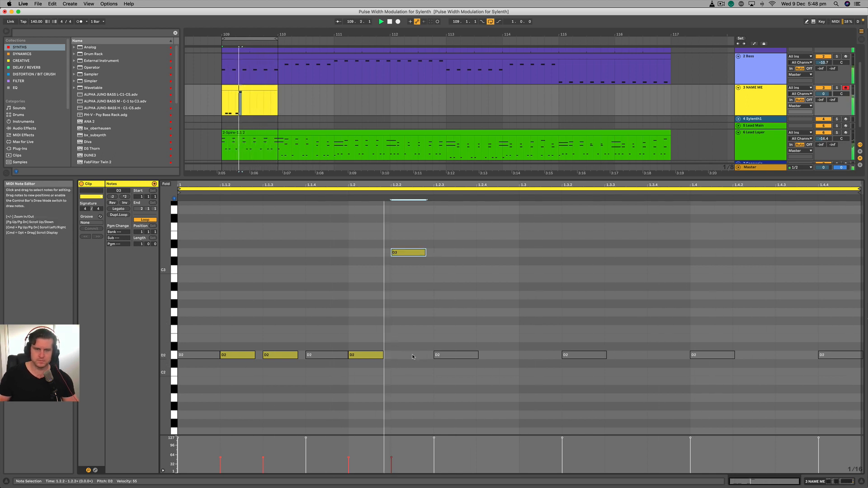
left_click_drag(449, 294, 438, 305)
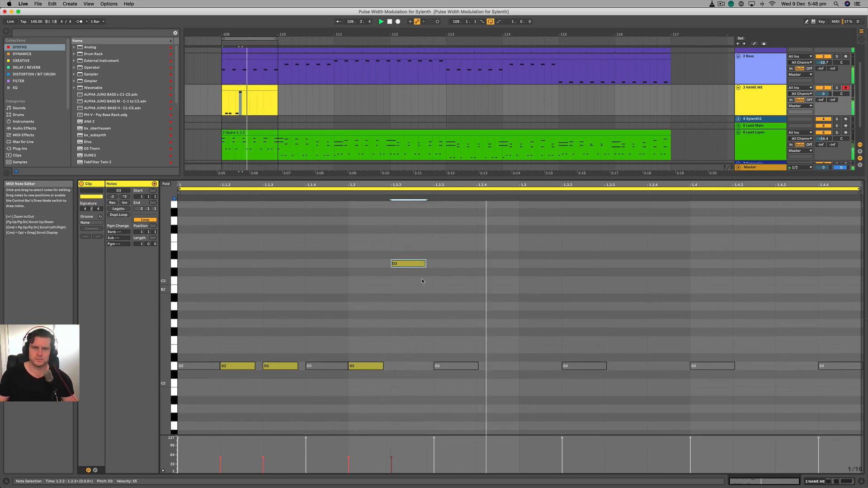
left_click_drag(410, 264, 625, 367)
left_click(491, 263)
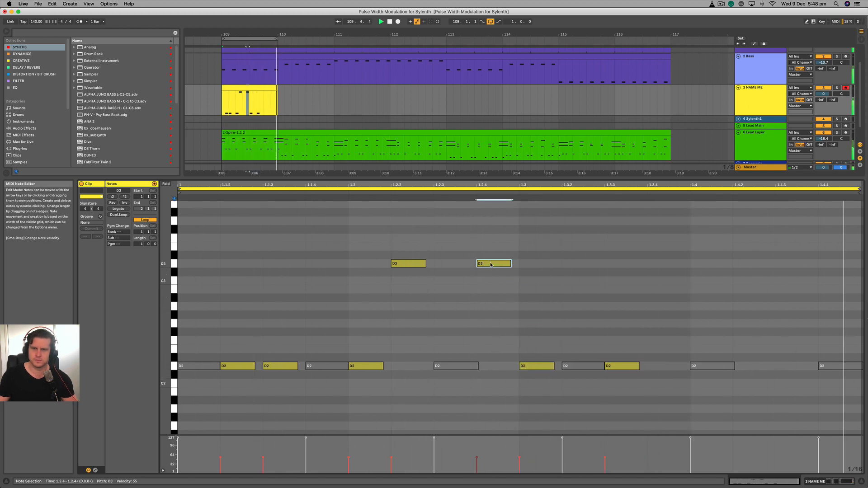
key("shift+Down")
left_click(533, 366)
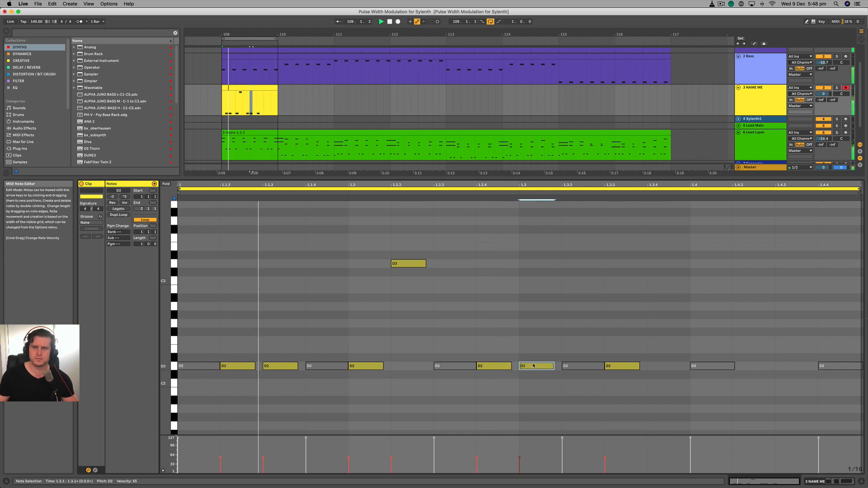
key("shift+Up")
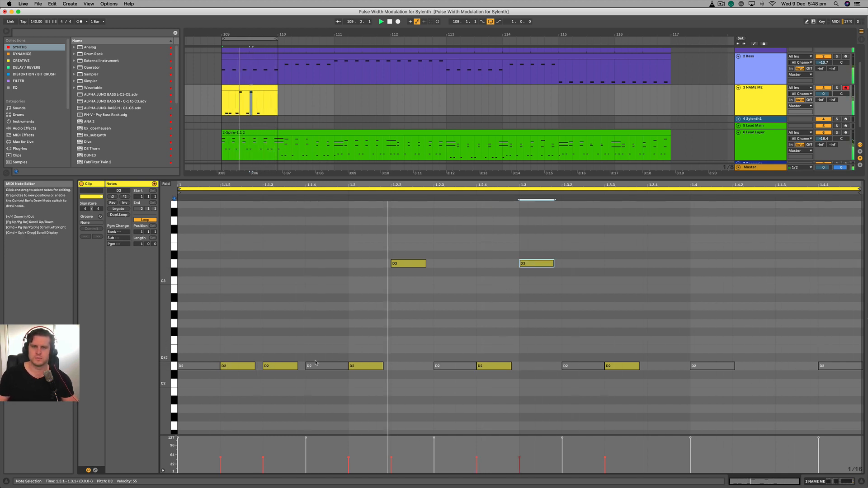
- Copy notes to the end of the bar: D2 at 1.4 and 1.4.2, and D3 at 1.4.4
left_click(288, 366)
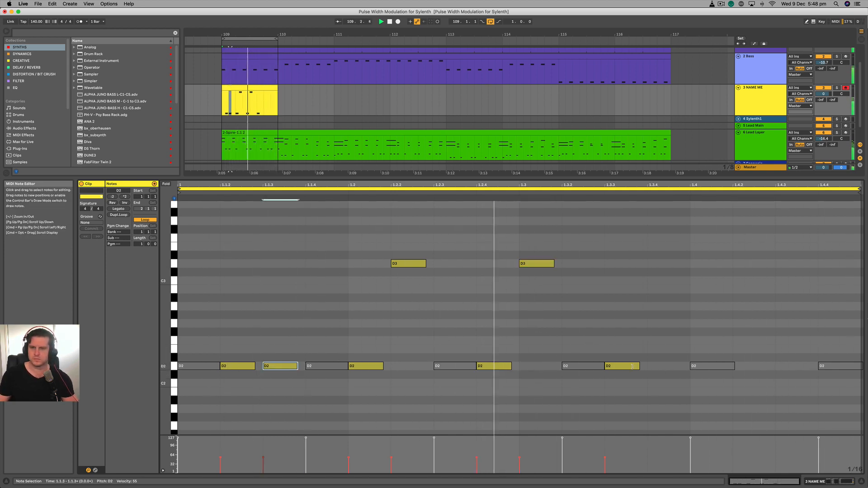
left_click_drag(287, 366, 766, 371)
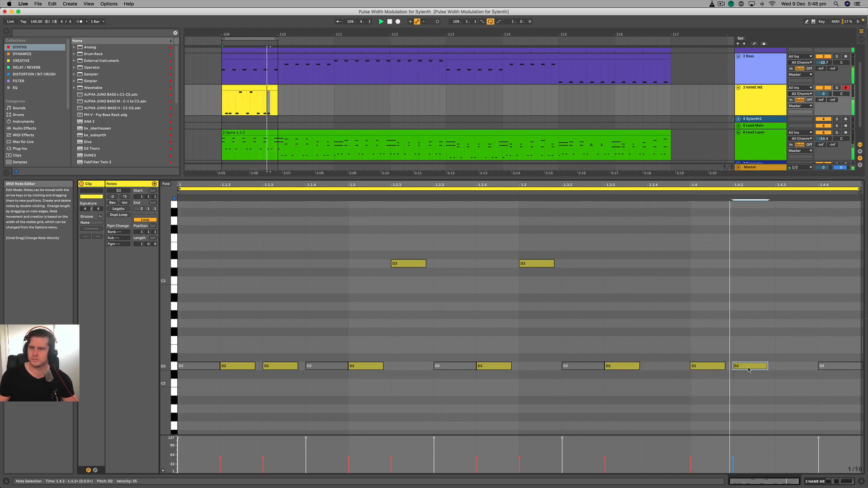
left_click_drag(766, 370, 850, 263)
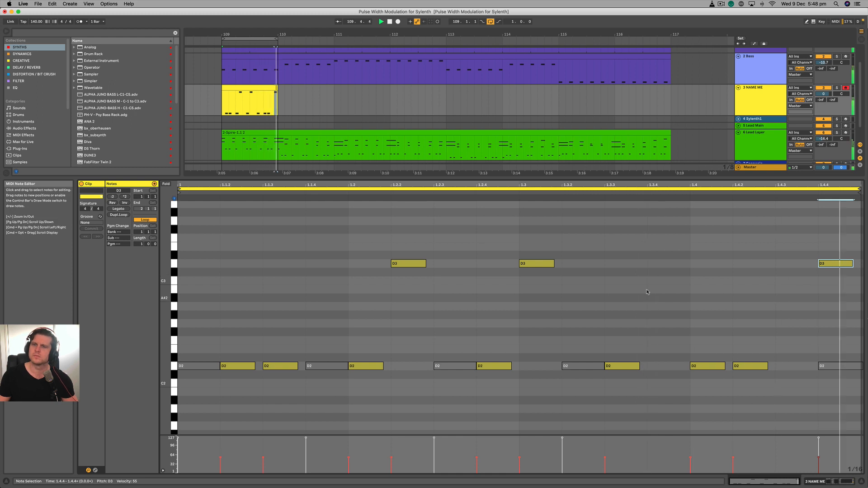
- Raise the D2 note at 1.1.3 to D3 and lower the yellow track's volume by about 5 dB
left_click(283, 367)
left_click_drag(283, 366, 282, 264)
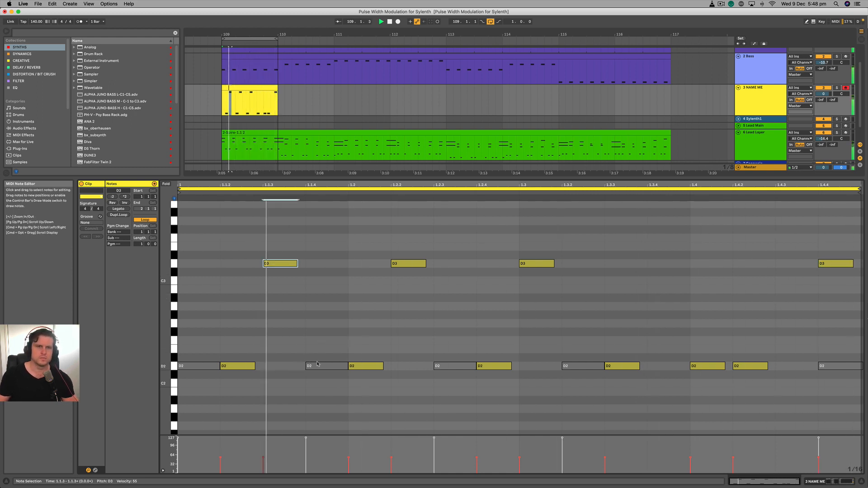
left_click_drag(823, 94, 823, 102)
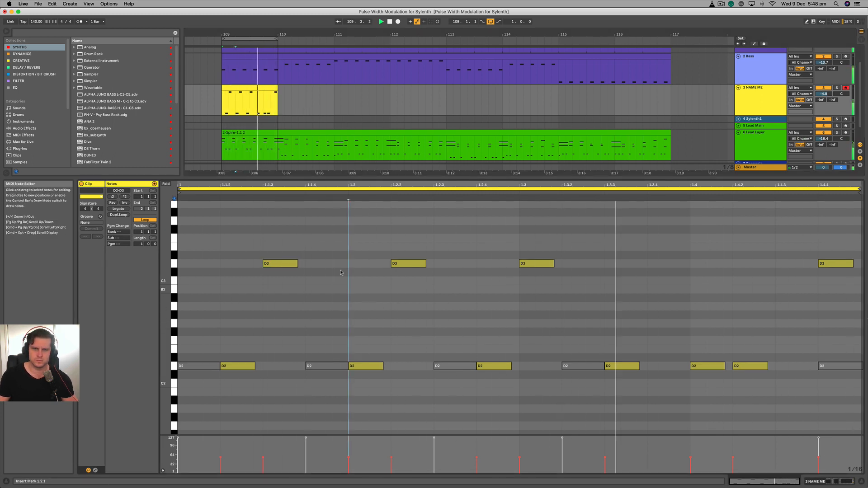
- Add a D2 note at 1.1.4 and slightly shorten the D2 note at 1.2
left_click_drag(308, 298, 323, 369)
left_click(387, 364)
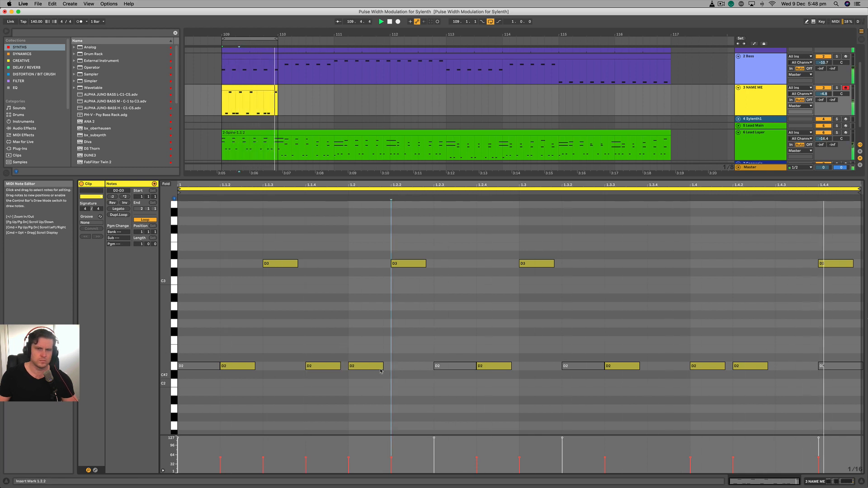
left_click_drag(383, 366, 375, 367)
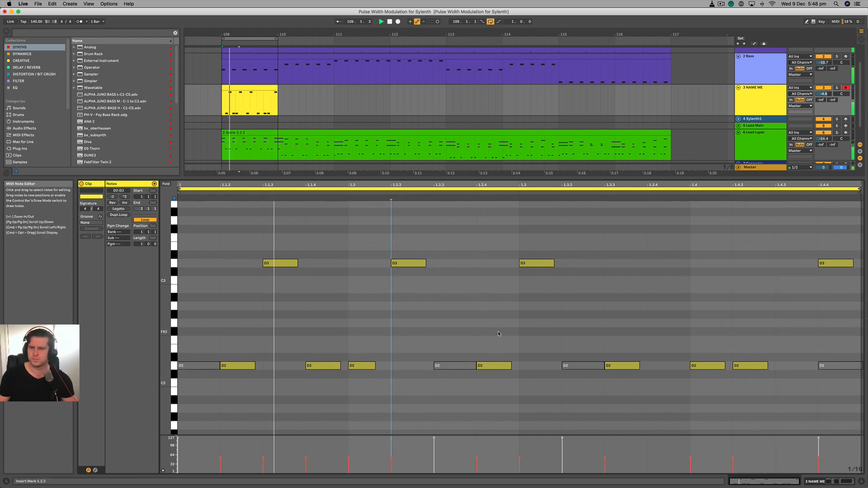
- Copy the D3 note to 1.3.4 and rework the bar's ending to D3 at 1.4.3 and D2 at 1.4.4
left_click(545, 309)
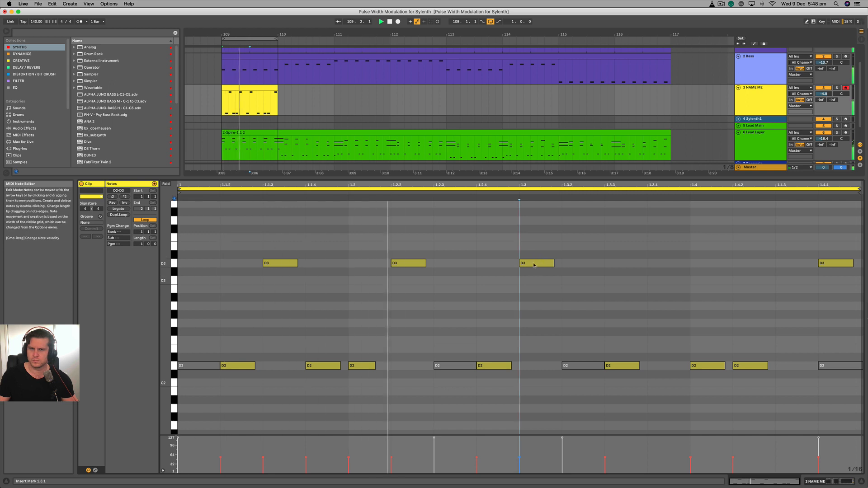
left_click_drag(530, 264, 657, 268)
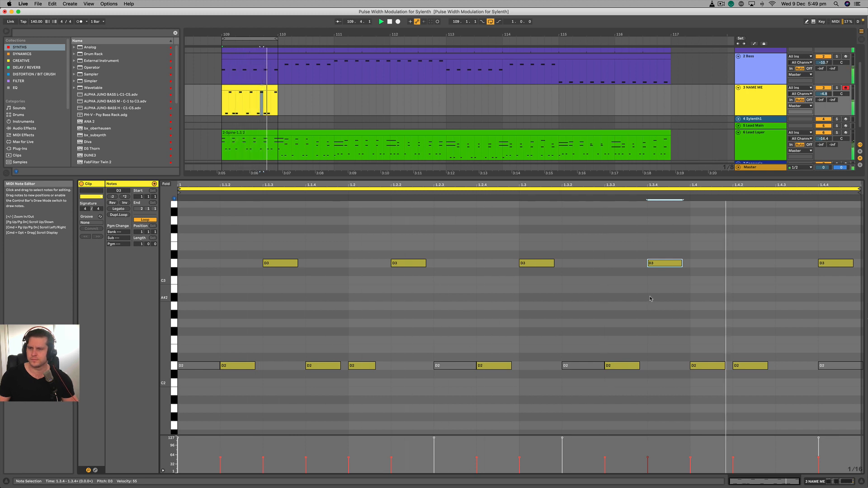
left_click_drag(740, 367, 834, 373)
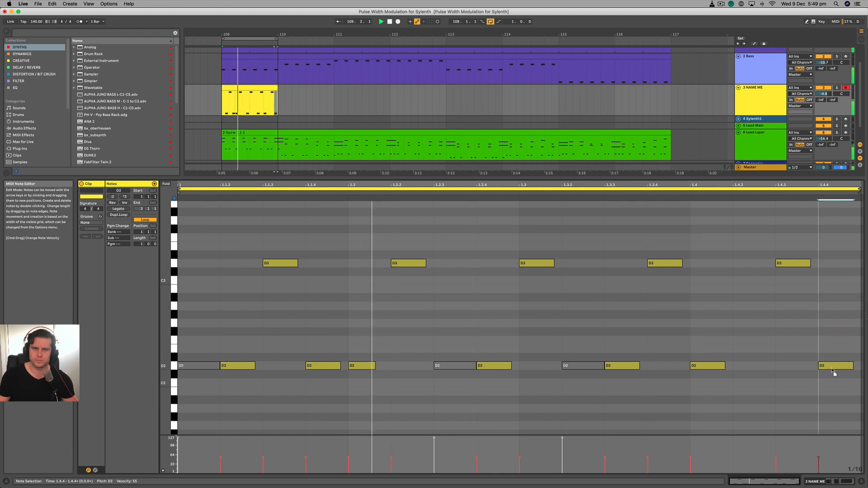
left_click(562, 290)
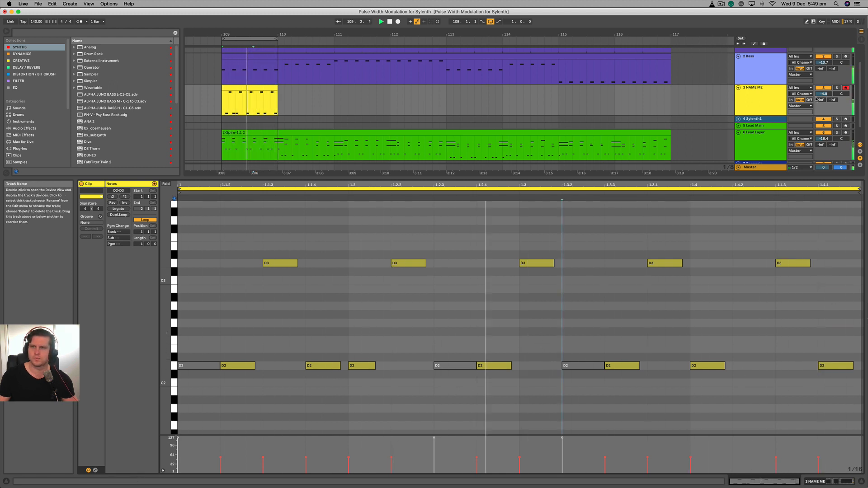
- Solo the NAME ME and Bass tracks to hear them together
left_click(837, 88)
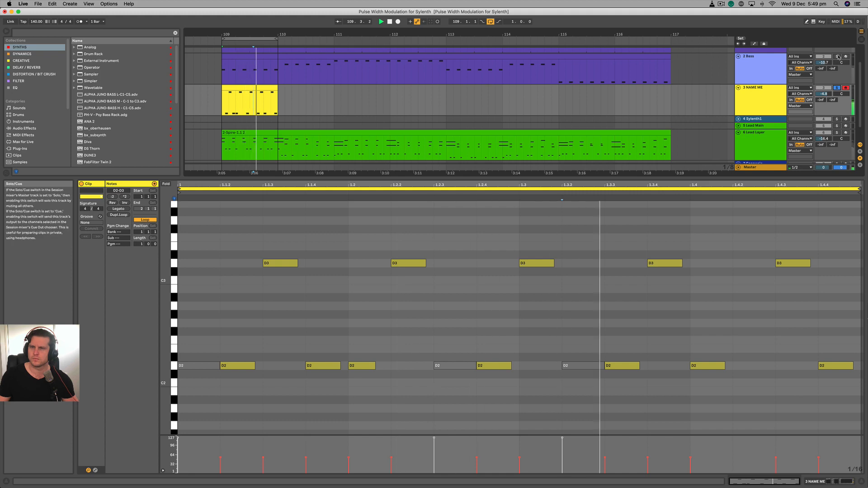
left_click(837, 57)
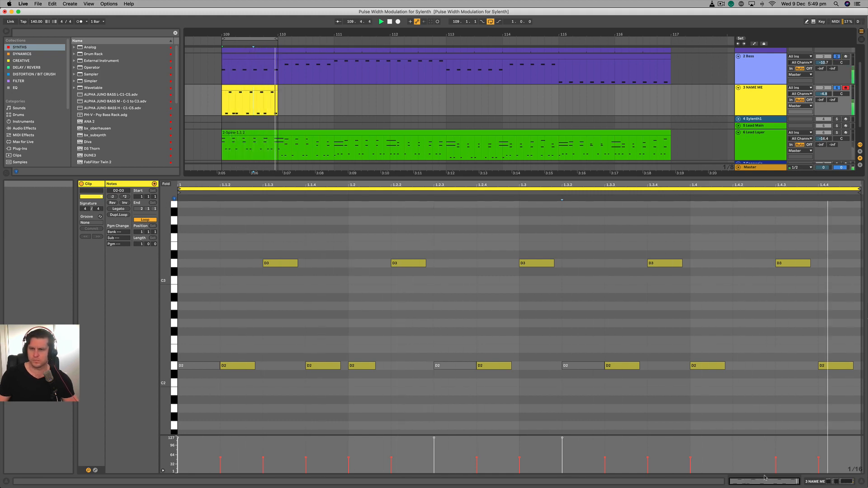
- In the NAME ME track's Spire, give oscillator 2 4 Voices of unison, with less detune, more density and a wider spread
left_click(836, 482)
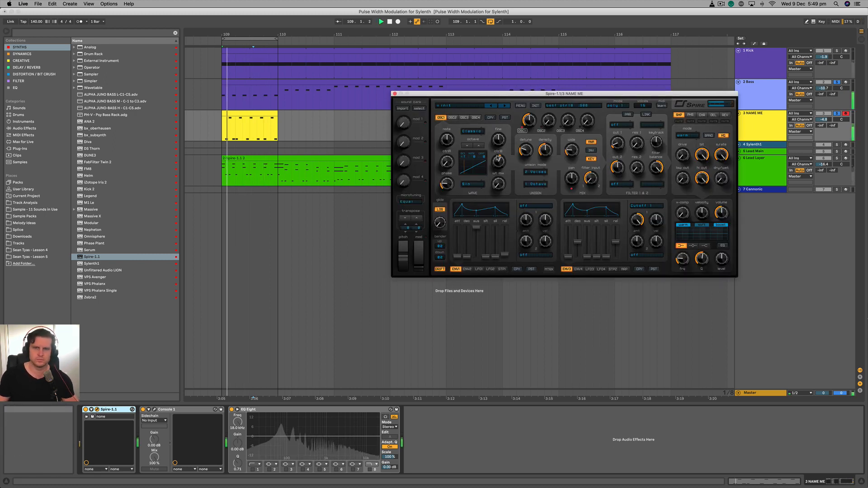
left_click(536, 172)
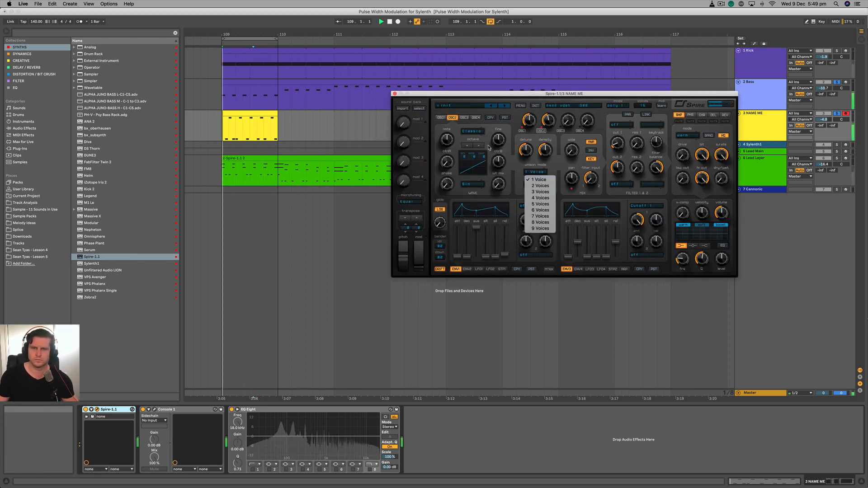
left_click(541, 198)
left_click_drag(545, 150, 526, 164)
left_click_drag(572, 150, 572, 129)
- Lower the Bass and NAME ME tracks together to -11.4 and -5.5 dB, and adjust Spire's shaper and filter 1 cutoff
left_click(764, 93)
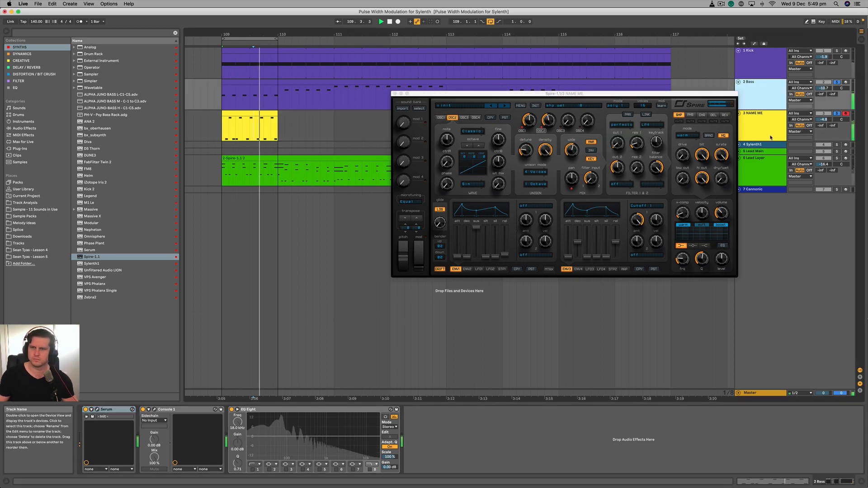
left_click(771, 138, "shift")
left_click_drag(823, 120, 823, 122)
left_click_drag(721, 179, 682, 147)
left_click_drag(618, 143, 617, 147)
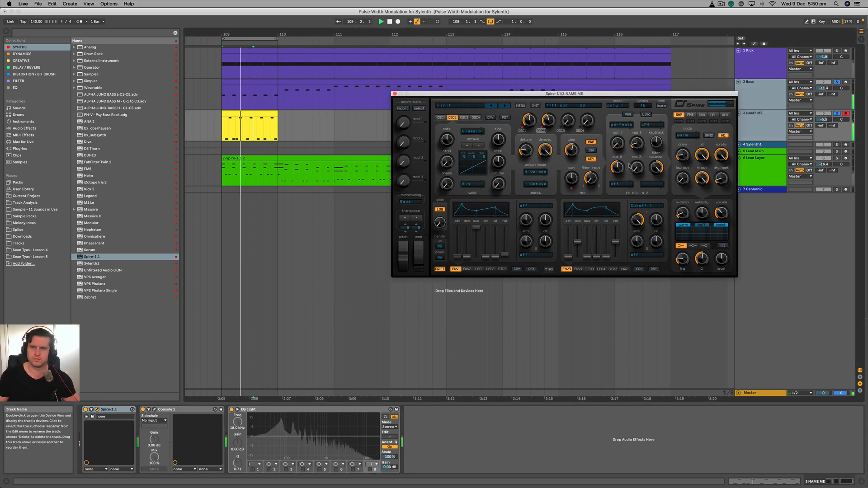
- Raise the decay and lower the sustain of Spire's envelope 1, and bring the Bass and NAME ME tracks to -9.9 and -4.0 dB
left_click_drag(467, 256, 471, 248)
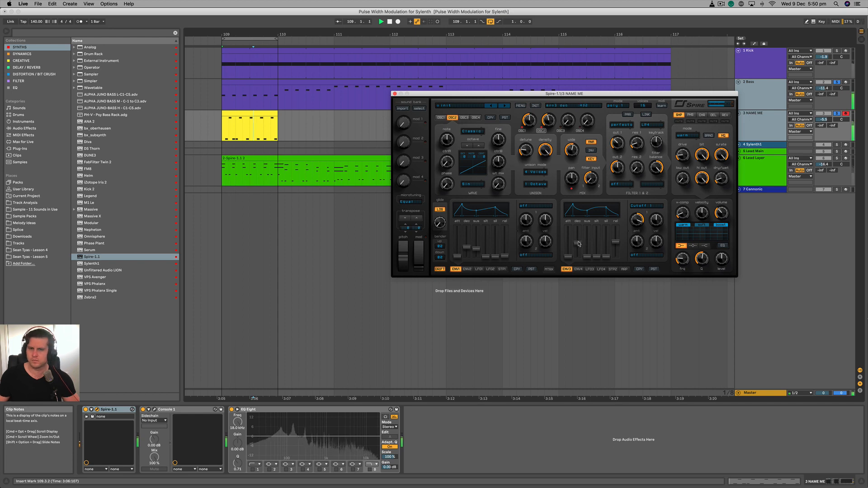
left_click(720, 225)
left_click_drag(823, 119, 823, 113)
left_click_drag(617, 145, 616, 142)
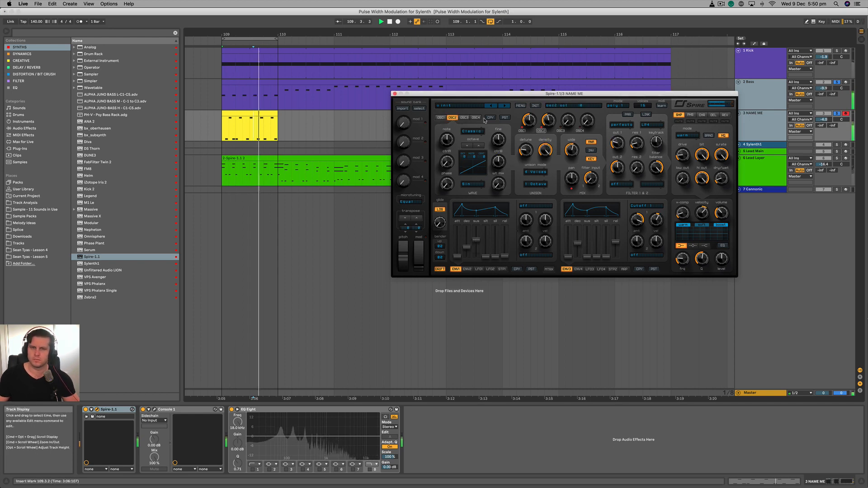
- Solo the Kick as well, clear all solos to hear the full mix, and close the Spire window
left_click(837, 52)
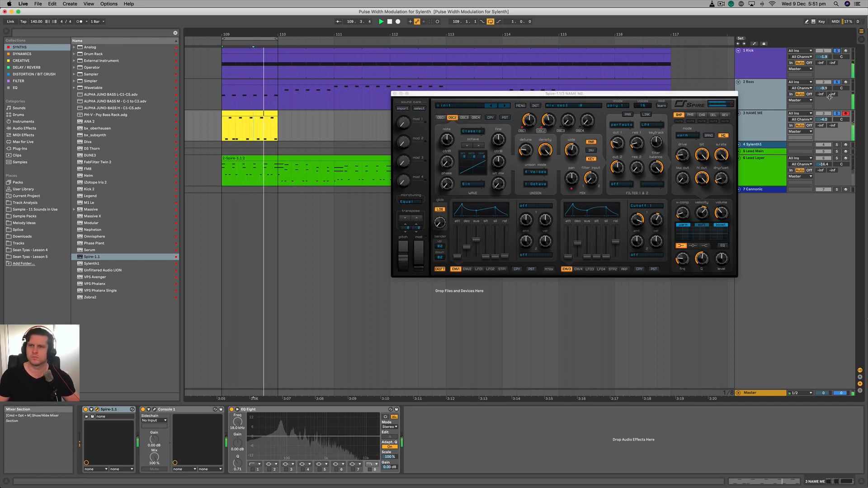
left_click(837, 114)
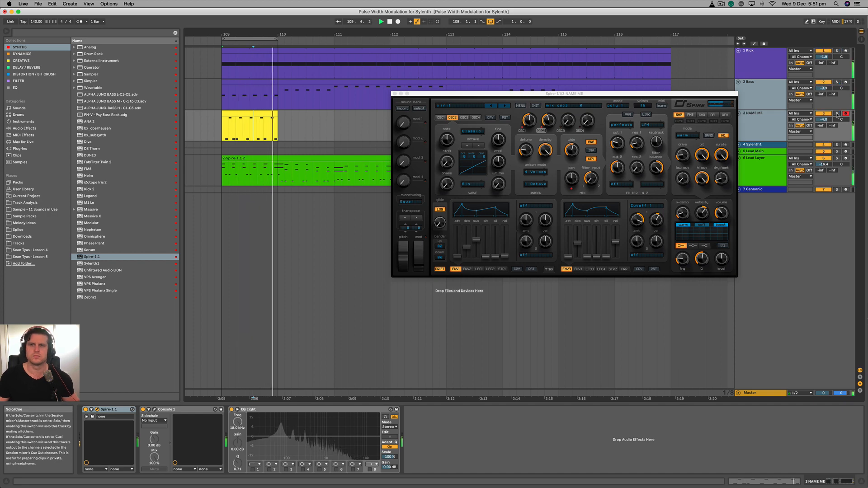
scroll(312, 146, "up", 1)
scroll(311, 146, "down", 3)
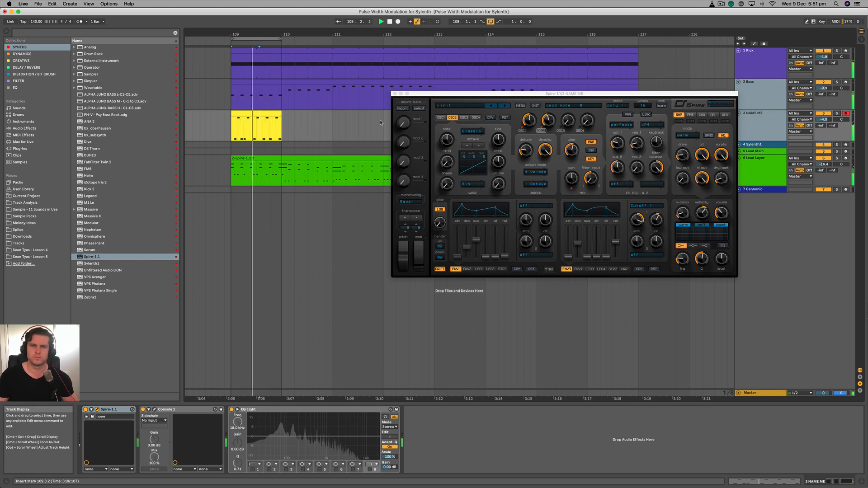
left_click(395, 93)
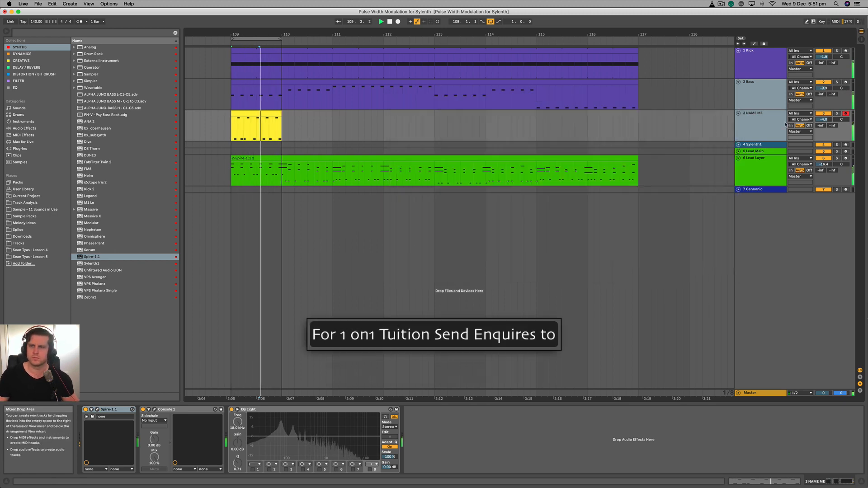
left_click(533, 125)
scroll(479, 127, "left", 4)
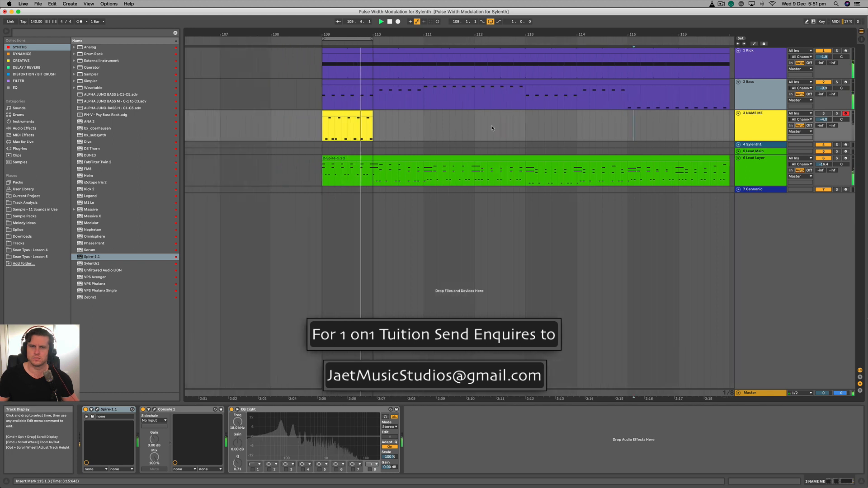
scroll(421, 126, "up", 2)
scroll(421, 126, "left", 1)
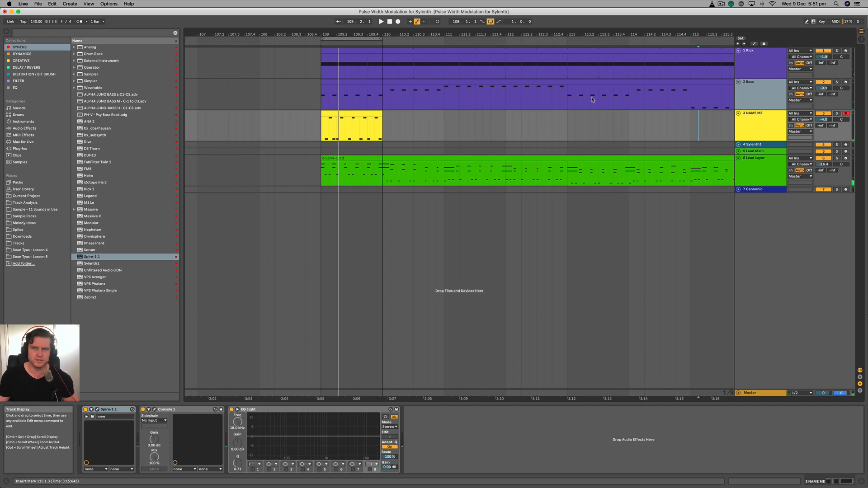
left_click(645, 90)
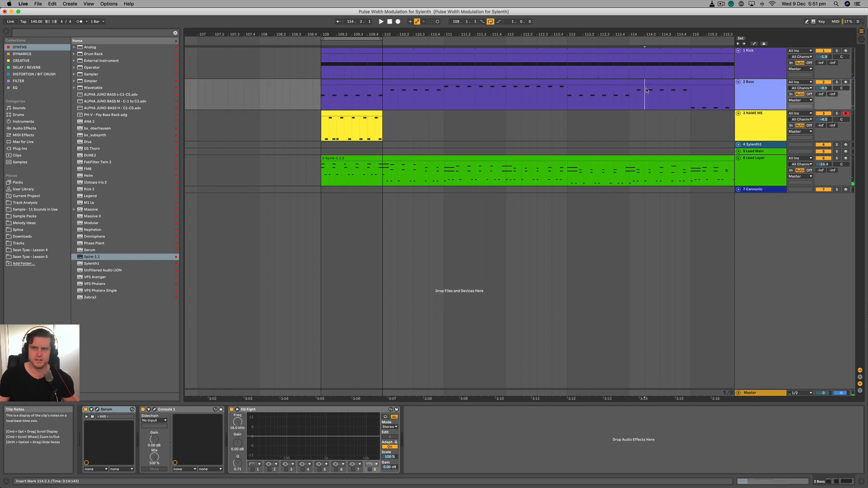
left_click(756, 165)
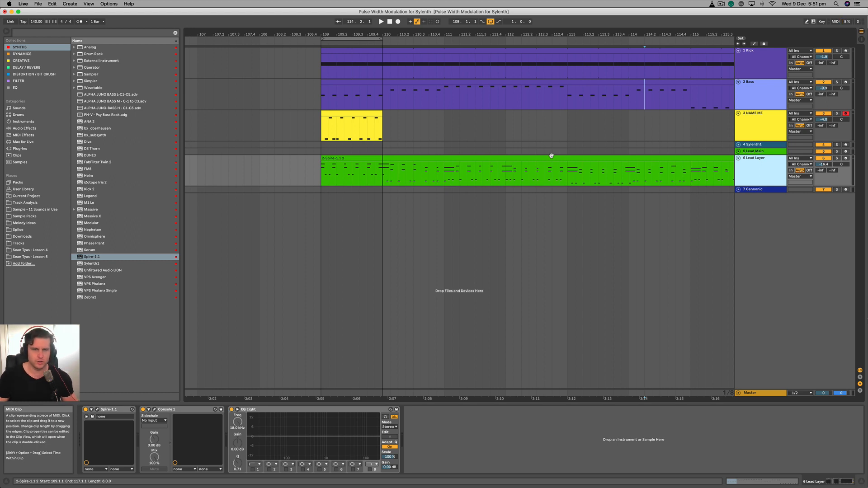
- Review the filter 1 settings in the NAME ME track's Spire synth and close its window
left_click(766, 126)
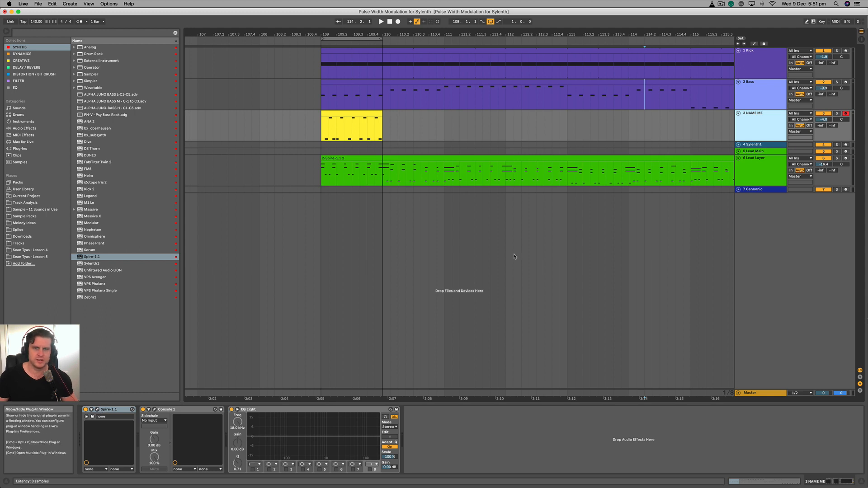
key("super+alt+p")
left_click_drag(635, 146, 635, 144)
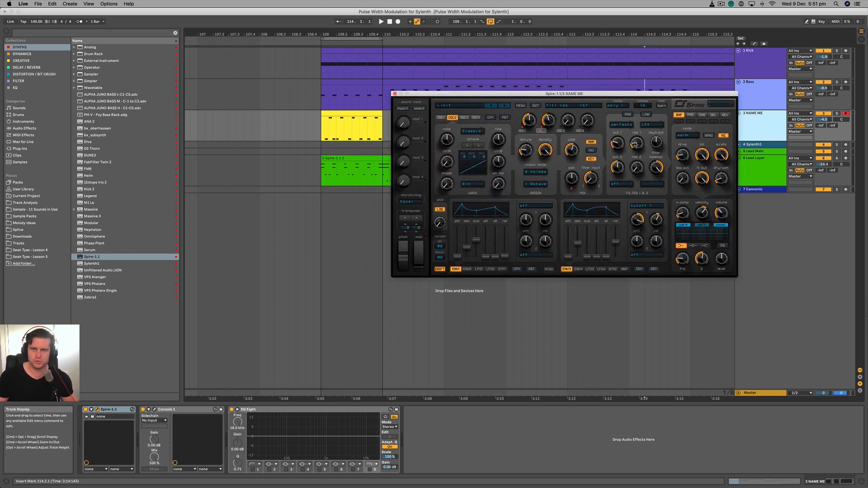
left_click(395, 93)
- Play the bar 109 loop, muting and reactivating the NAME ME track to compare the mix with and without it
scroll(434, 127, "down", 3)
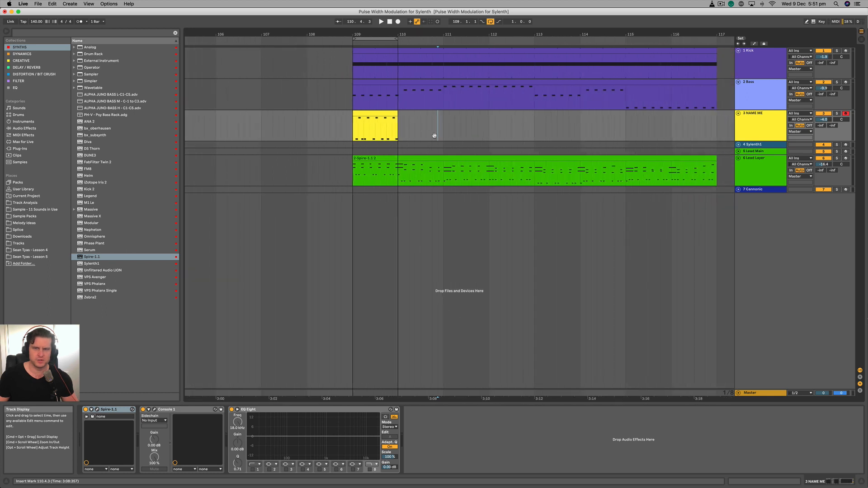
left_click(362, 114)
key("space")
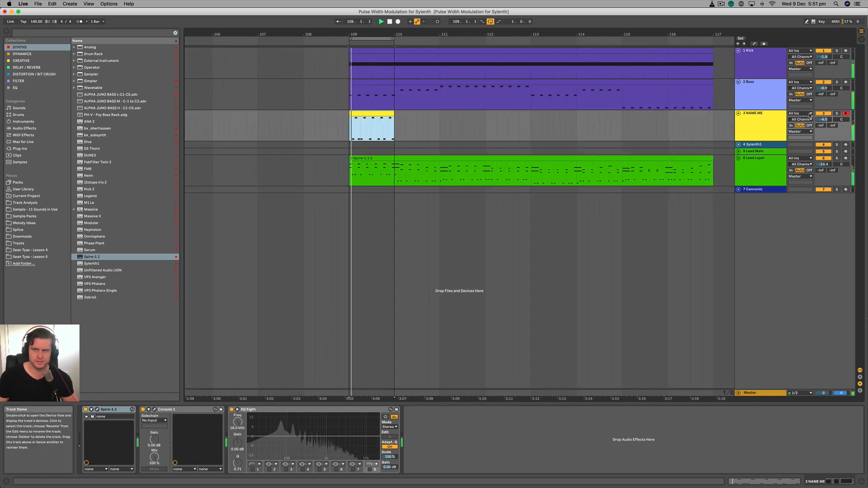
left_click(825, 114)
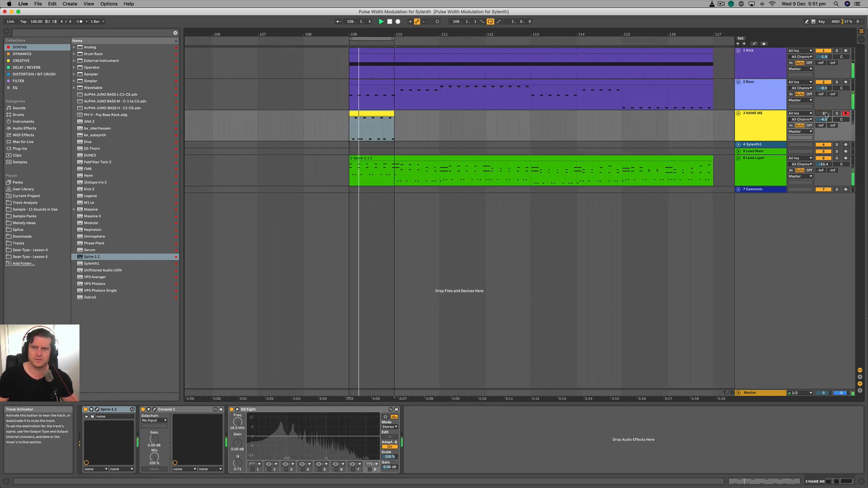
left_click(824, 114)
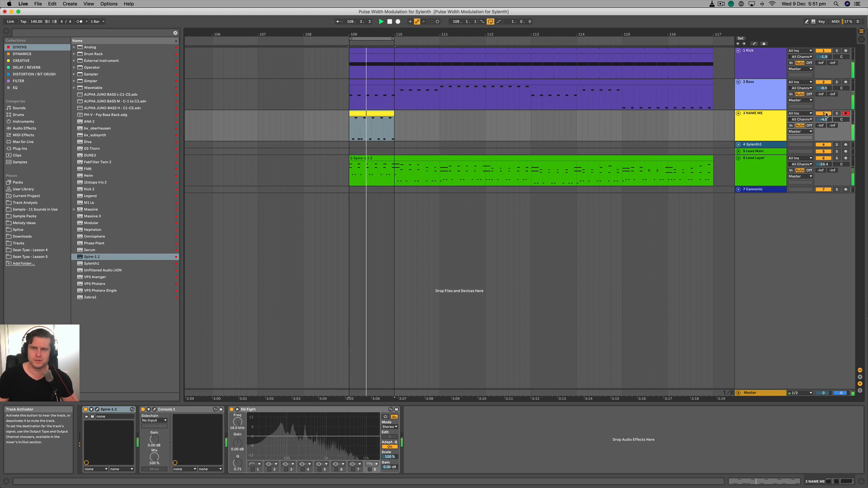
key("space")
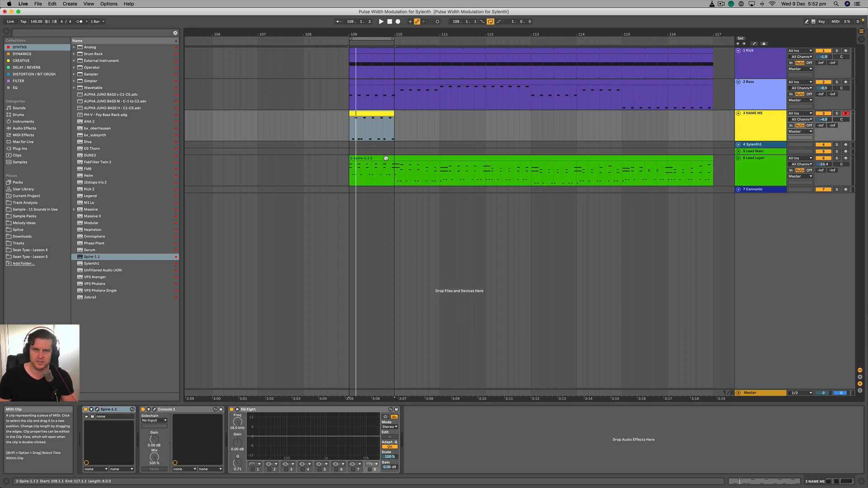
key("space")
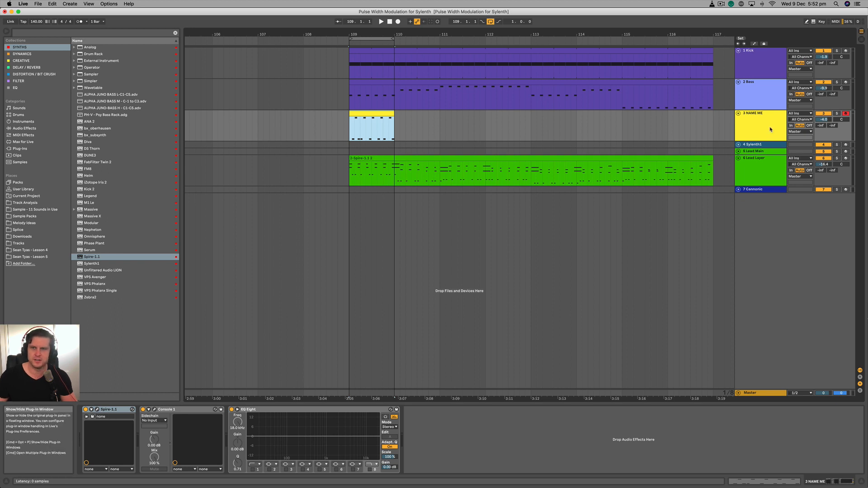
- Solo the NAME ME track during playback and adjust filter 1's cutoff and resonance in Spire
left_click(837, 113)
key("space")
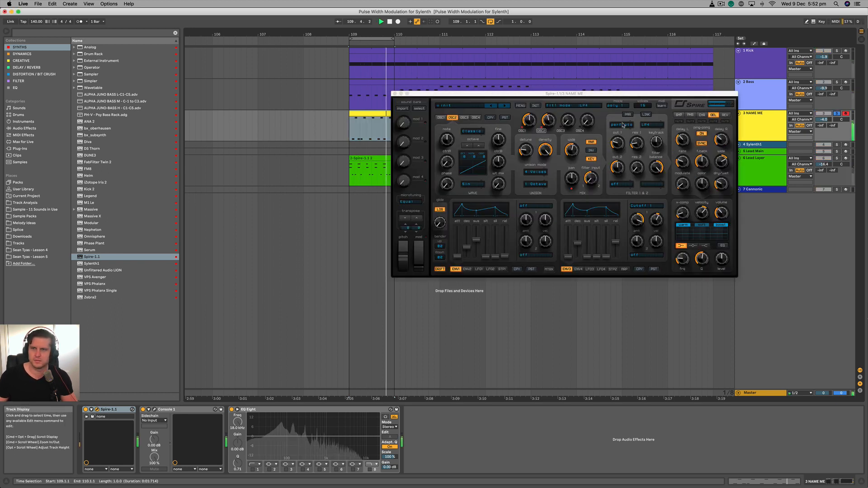
left_click(394, 93)
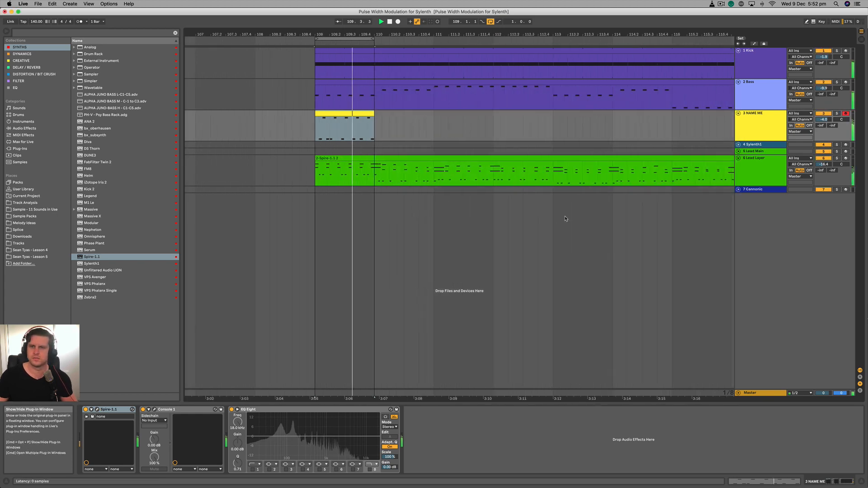
key("super+alt+p")
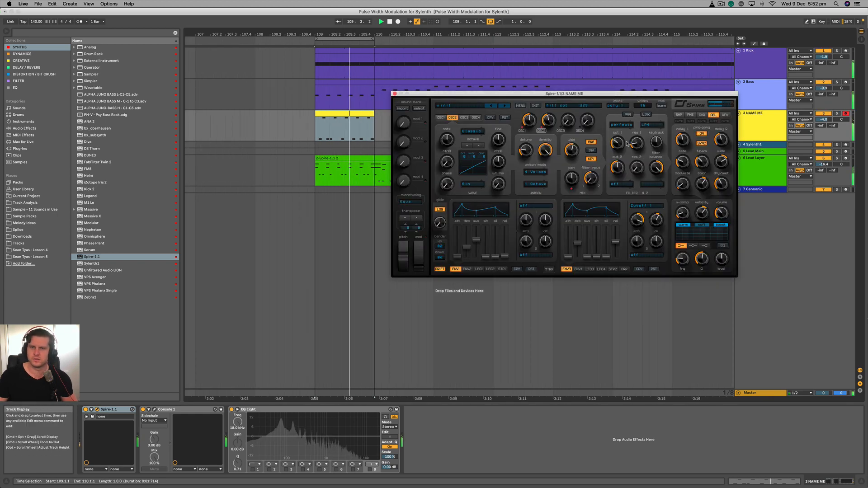
left_click_drag(636, 145, 625, 144)
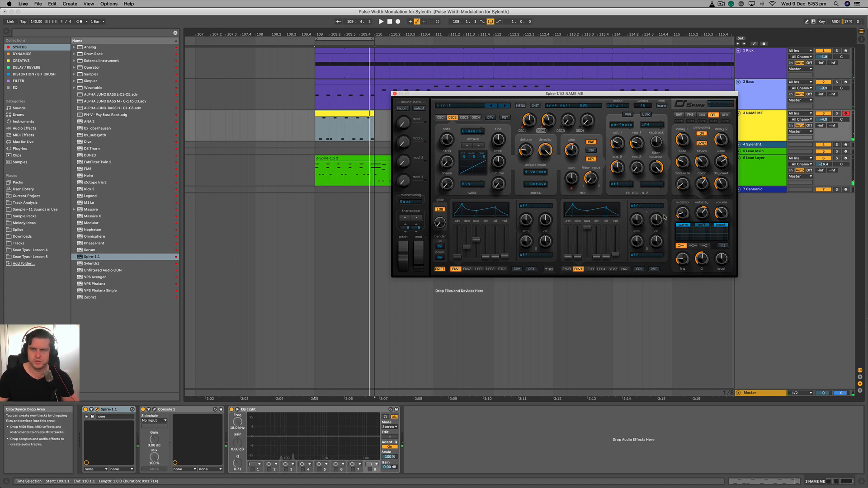
- Route Spire's envelope 4 to Cutoff 1 with a short decay and low sustain
left_click(645, 206)
left_click(578, 239)
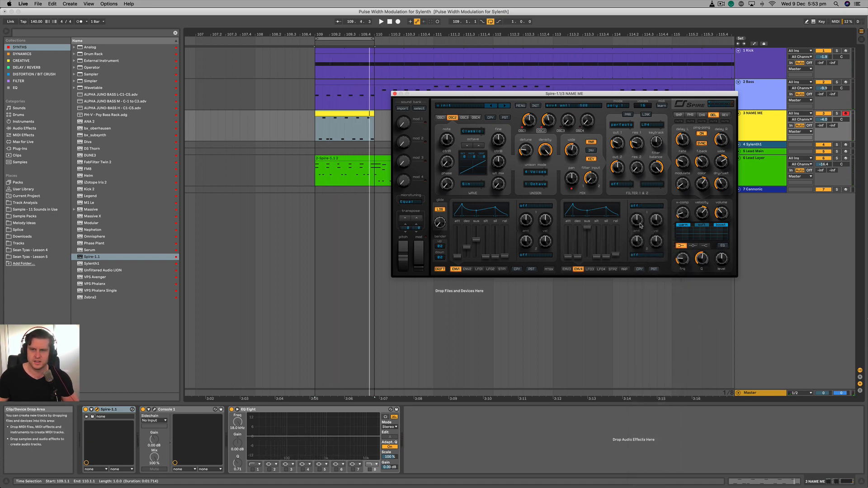
left_click(641, 207)
mouse_move(665, 270)
left_click(696, 269)
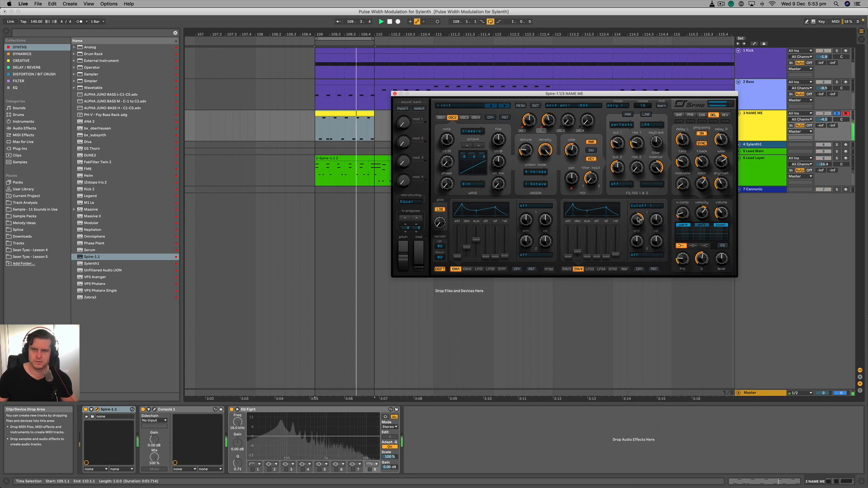
- Bring in Spire's oscillator 3, drop it one octave and raise both of its waveform control knobs
left_click(464, 118)
left_click_drag(568, 120, 568, 106)
left_click_drag(446, 162, 446, 117)
left_click(467, 145)
left_click(467, 146)
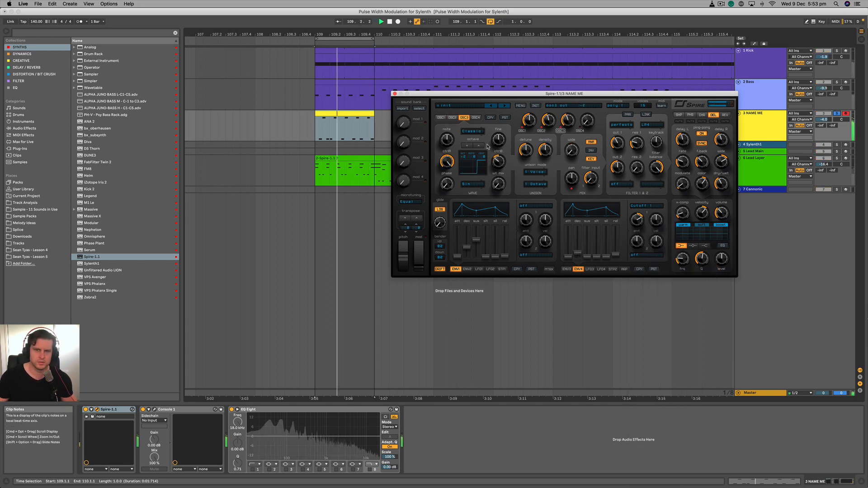
left_click_drag(499, 162, 499, 149)
- Enable and shape Spire's EQ, and rebalance oscillator 3's level and the filter 1 cutoff against the soloed Bass
left_click(723, 246)
left_click_drag(722, 258, 701, 269)
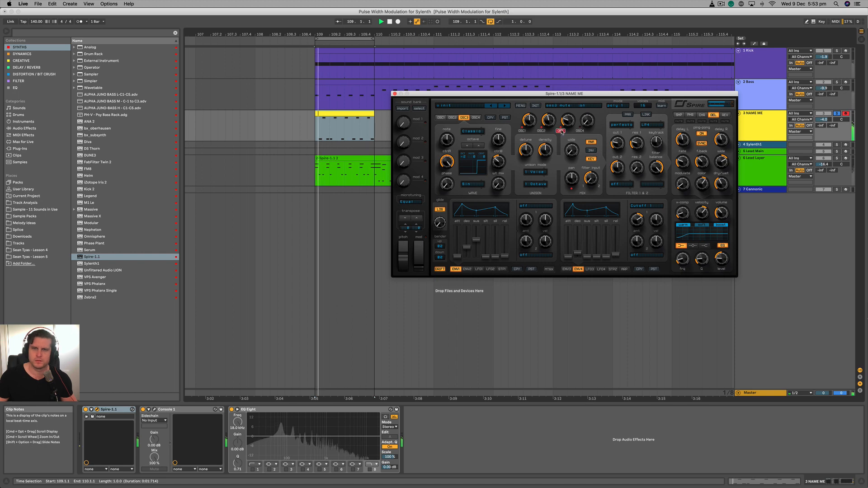
left_click_drag(568, 121, 568, 123)
left_click(837, 82)
left_click_drag(617, 143, 620, 139)
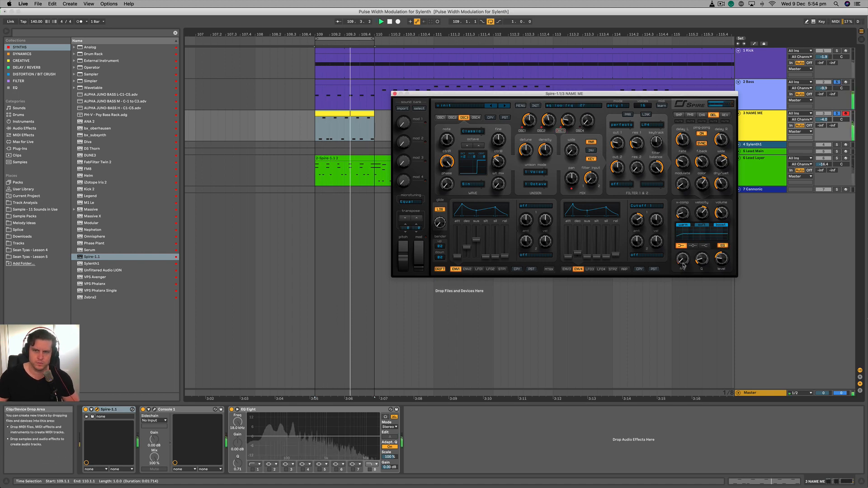
- Duplicate the one-bar NAME ME clip until it reaches bar 117, clear the solos and stop playback
left_click(395, 94)
key("super+d")
key("super+d")
key("super+d")
key("super+d")
key("super+d")
key("super+d")
key("super+d")
left_click(837, 82)
left_click(837, 114)
key("space")
scroll(317, 138, "left", 3)
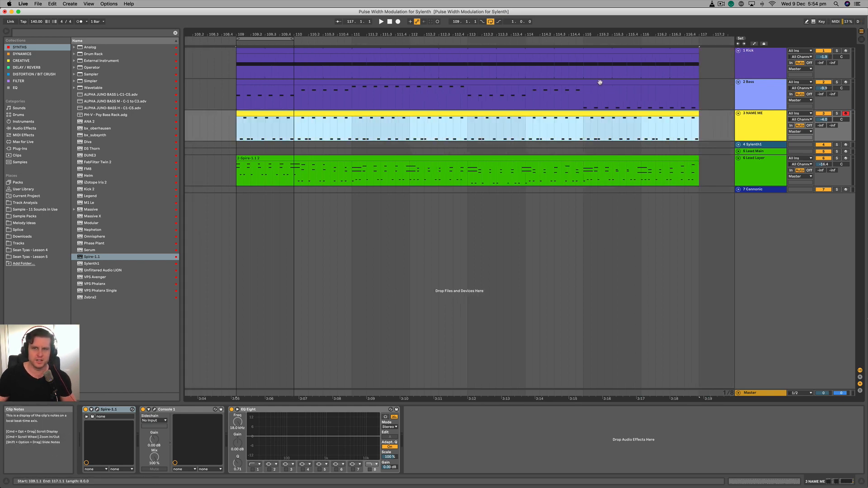
- Open the Bass and NAME ME clips together for note editing and transpose NAME ME's bar 110 notes up three semitones
double_click(600, 82, "shift")
left_click(386, 316)
left_click_drag(166, 317, 180, 316)
left_click_drag(267, 244, 346, 323)
key("Up")
key("Up")
key("Up")
- Transpose NAME ME's notes in bars 111 and 112 up five semitones in total
left_click_drag(354, 244, 518, 324)
key("Up")
key("Up")
key("Up")
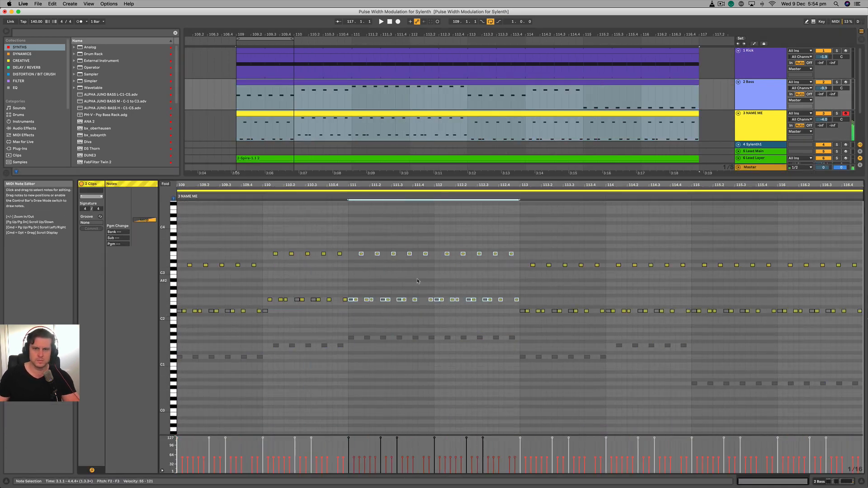
- Transpose NAME ME's bar 114 notes up three semitones
key("Up")
key("Up")
left_click(522, 357)
left_click(527, 313)
left_click_drag(607, 224, 689, 323)
key("Up")
key("Up")
key("Up")
- Transpose NAME ME's notes in bars 115 and 116 down seven semitones
left_click_drag(693, 224, 861, 323)
scroll(768, 337, "down", 3)
left_click(695, 390)
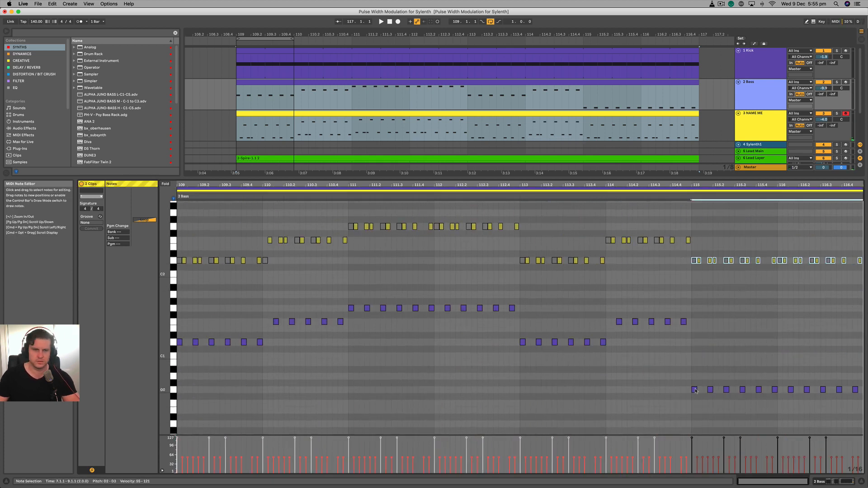
key("Down")
key("Down")
key("Down")
key("Down")
key("Down")
key("Down")
key("Down")
scroll(632, 316, "up", 1)
- Extend the loop to cover bars 109 to 117, play it and return from the note editor to the arrangement
left_click_drag(292, 39, 698, 39)
key("space")
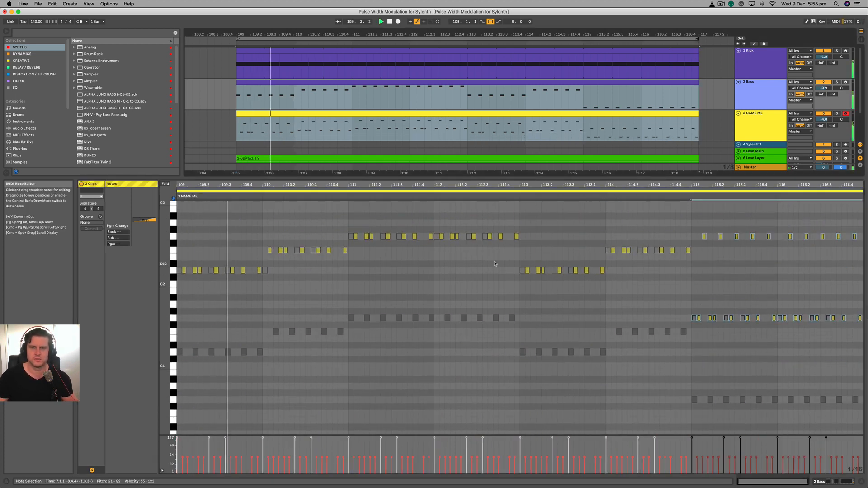
scroll(493, 271, "up", 5)
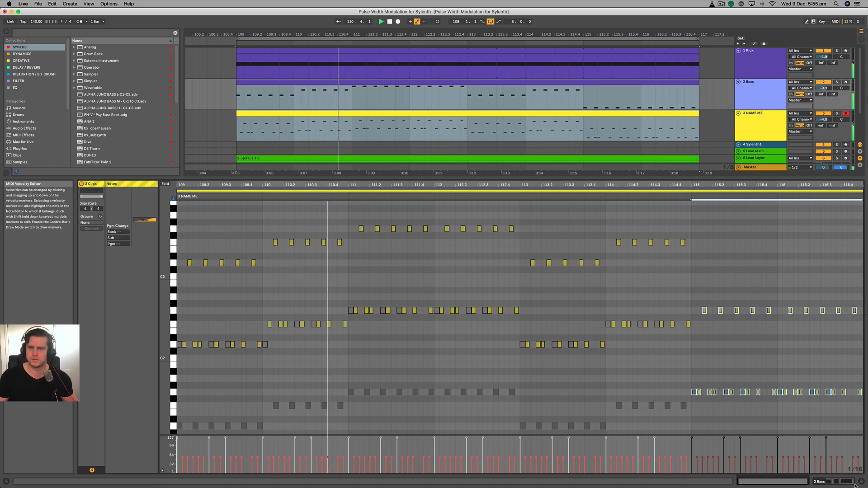
left_click(853, 483)
left_click(379, 202)
scroll(382, 201, "right", 1)
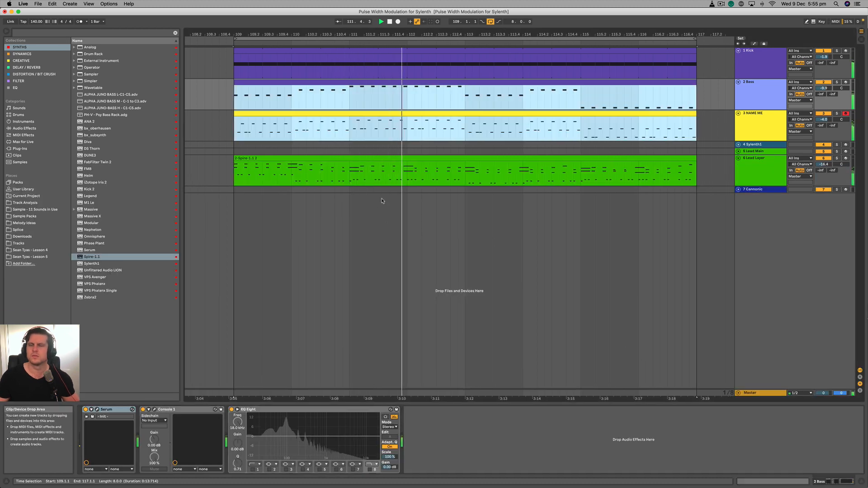
scroll(382, 201, "right", 1)
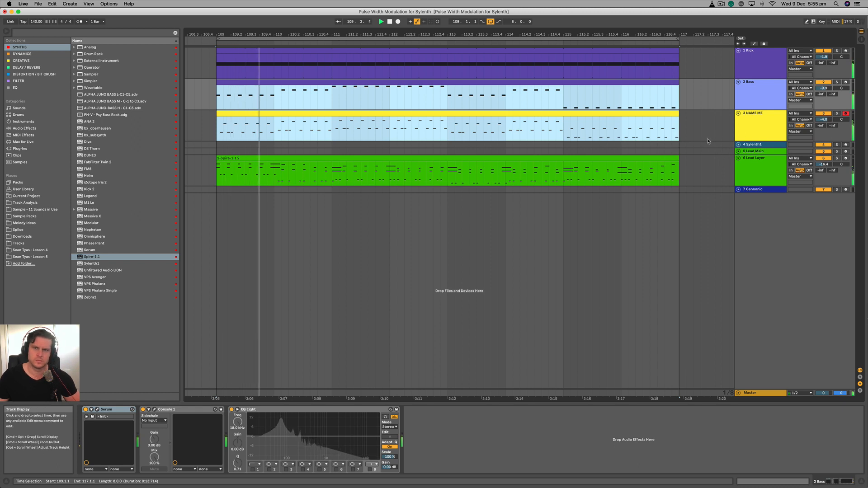
- Lower NAME ME's volume to -6.0 dB and Bass's volume to -11.5 dB
left_click(823, 120)
left_click_drag(823, 121, 824, 125)
left_click_drag(823, 88, 823, 92)
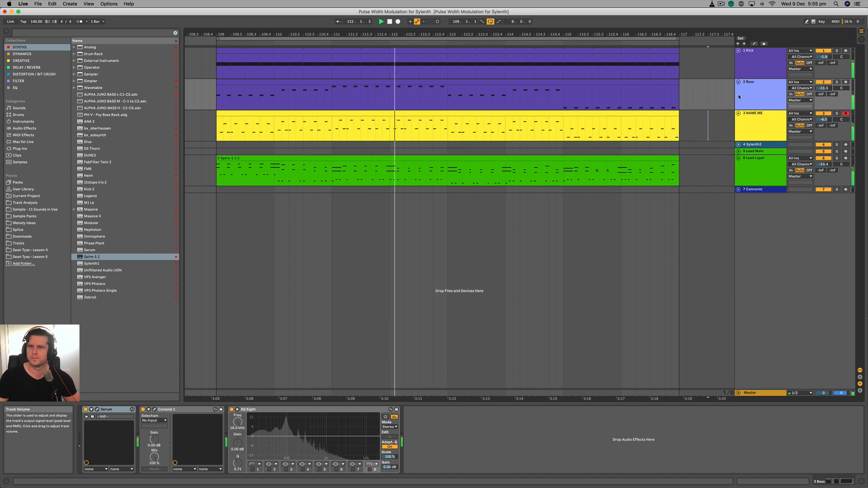
- Stop playback, group the Bass and NAME ME tracks, and add LFOTool and Trackspacer to the group
key("space")
left_click(747, 129)
key("super+g")
left_click(27, 67)
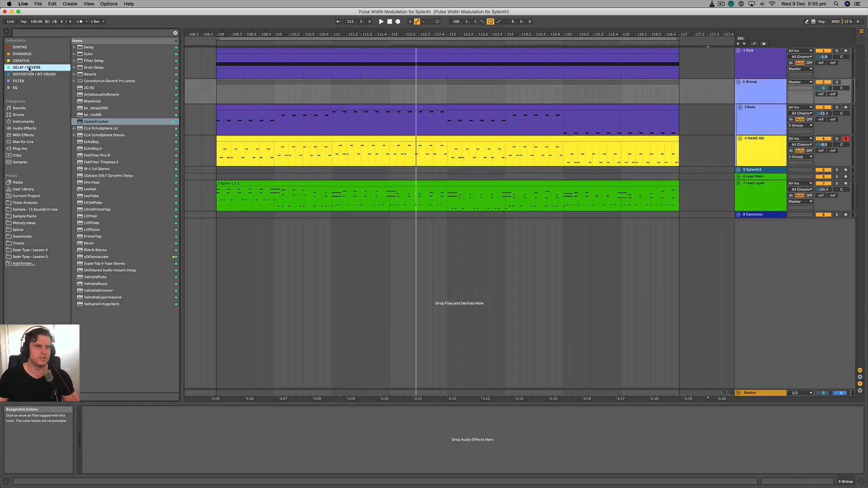
left_click(107, 162)
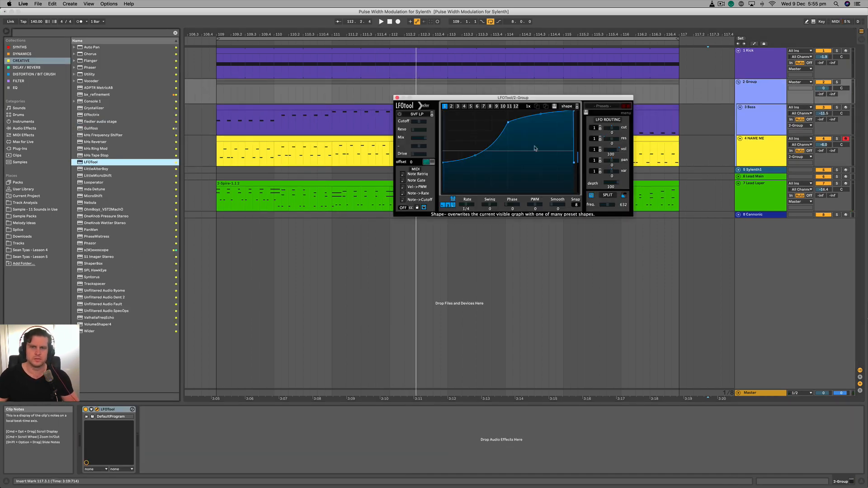
left_click(814, 67)
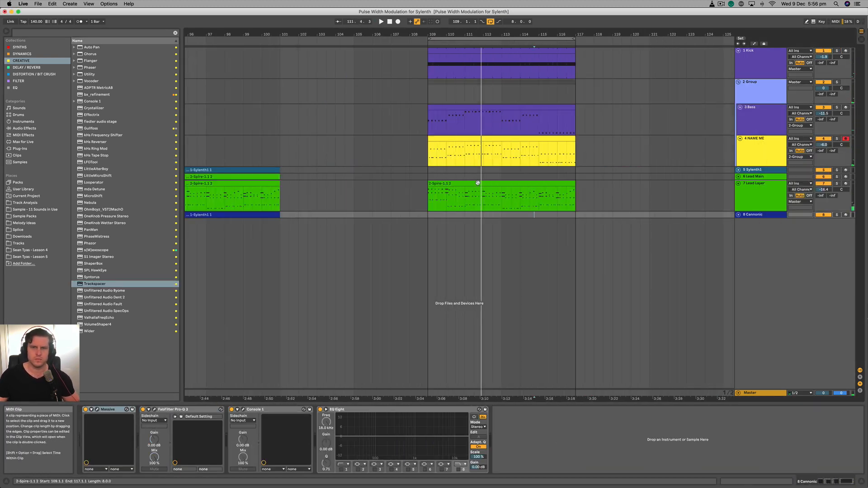
- Copy the bar 109 Spire clip from Lead Layer to Lead Main and set Lead Main's volume to -17.0 dB during playback
left_click_drag(479, 182, 480, 175)
key("space")
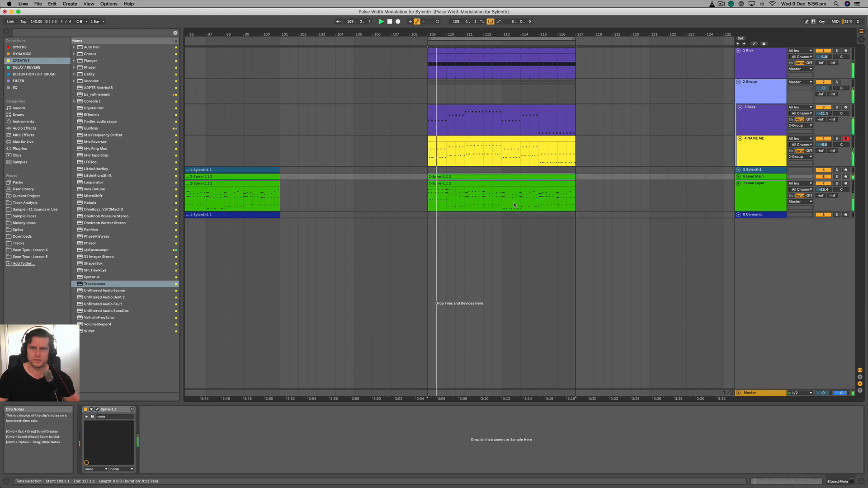
left_click(743, 177)
left_click(738, 177)
left_click_drag(829, 185, 829, 217)
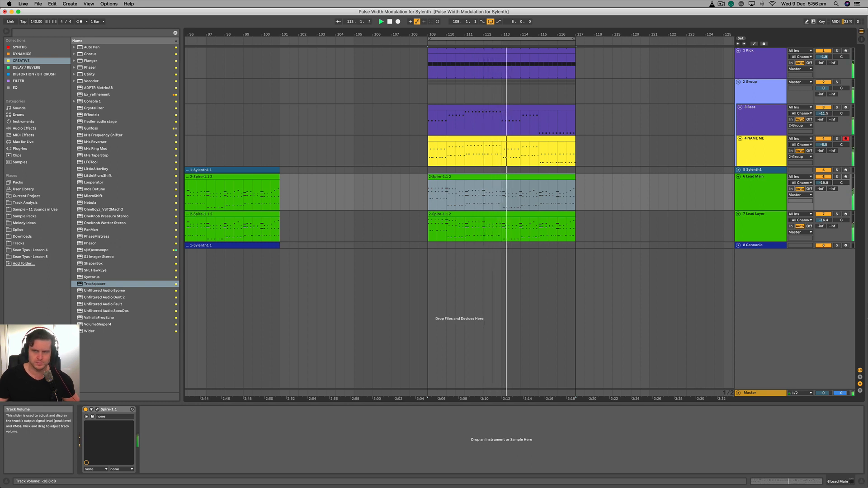
left_click_drag(825, 183, 826, 183)
- Fold all tracks, unfold the bass group and show the group's effects
key("z")
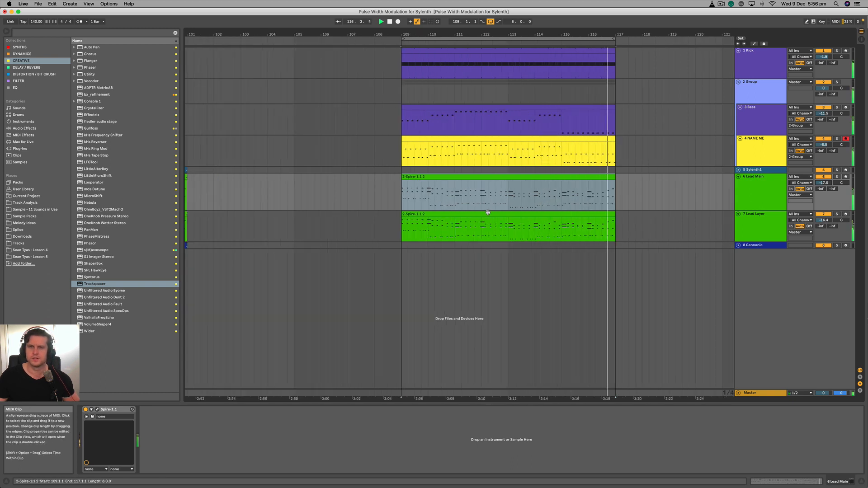
scroll(461, 210, "down", 1)
scroll(475, 209, "right", 1)
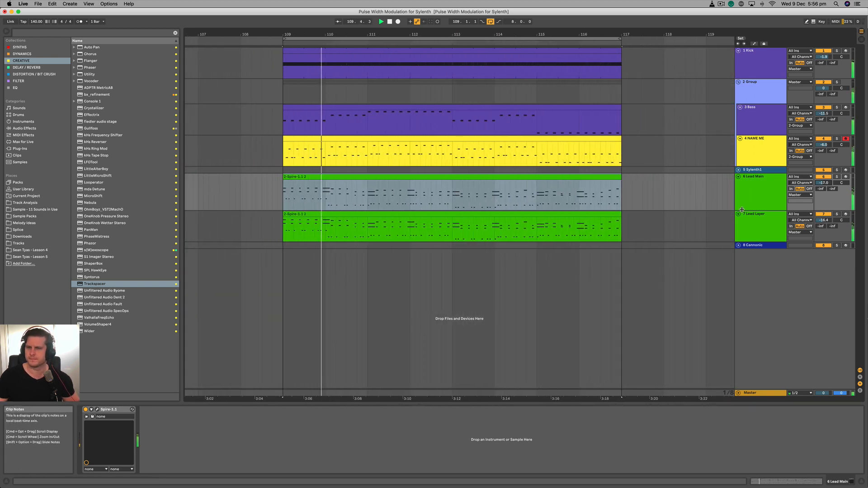
left_click(738, 177, "alt")
scroll(449, 194, "up", 4)
scroll(450, 194, "down", 1)
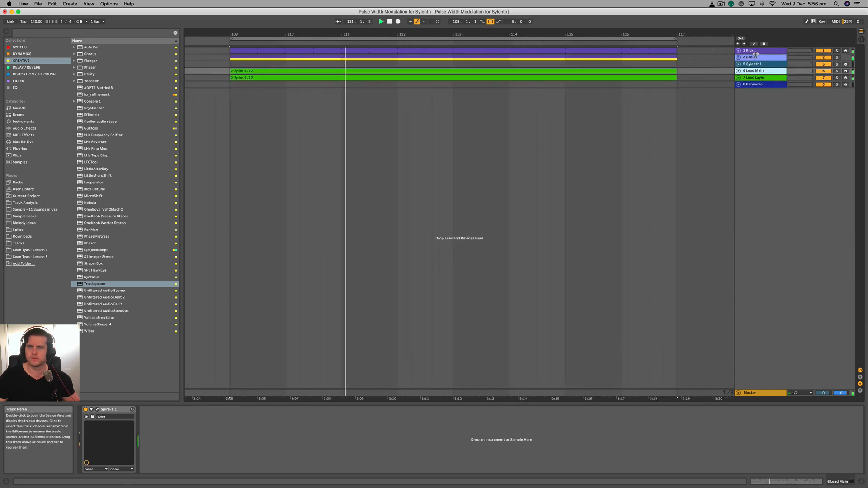
left_click(739, 57)
scroll(486, 133, "up", 3)
scroll(513, 158, "down", 4)
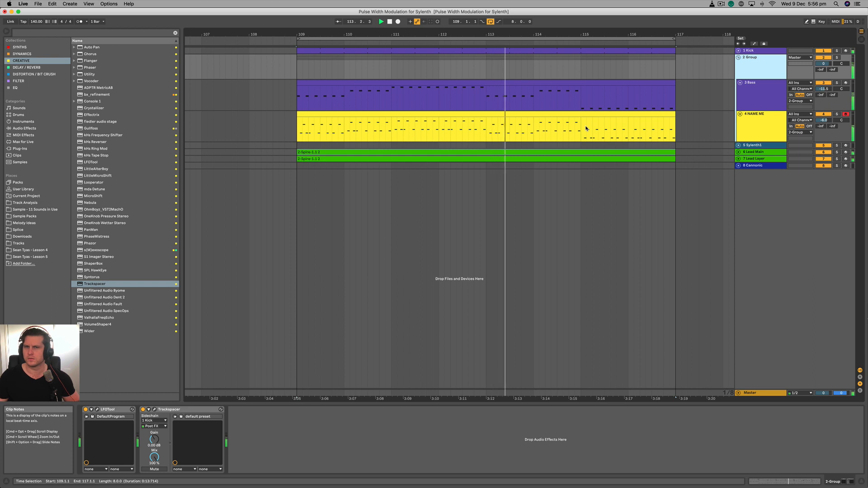
left_click(770, 94)
left_click(773, 69)
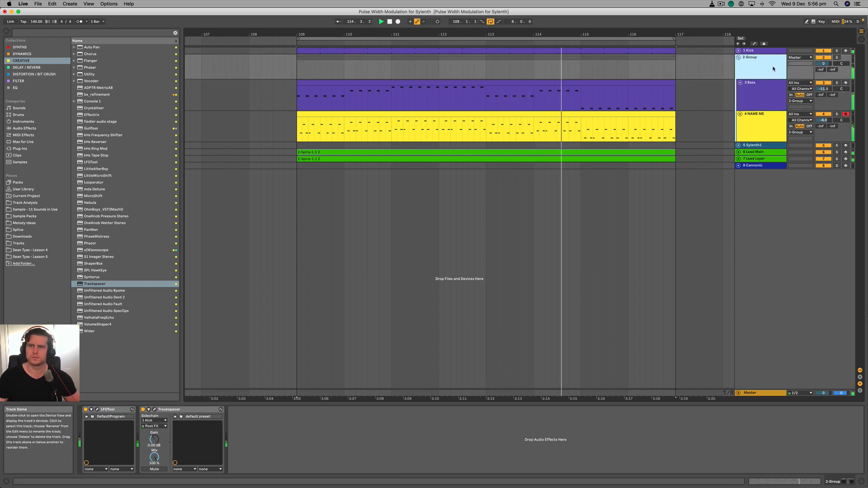
- Solo the bass group, Lead Main and Lead Layer, and raise Lead Main's volume to about -13.6 dB
left_click(836, 57)
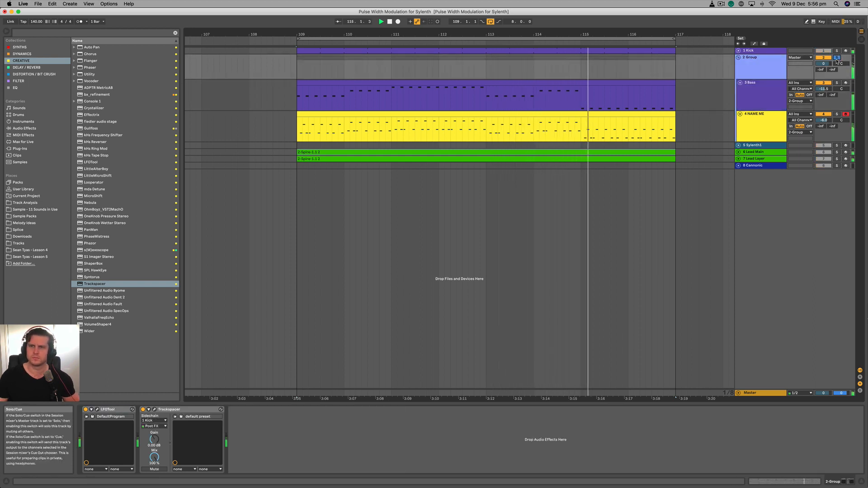
left_click(837, 153)
left_click(837, 159)
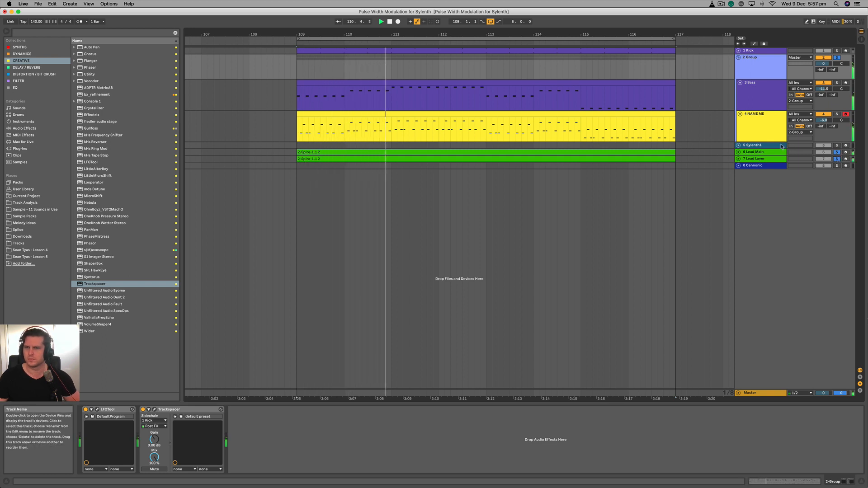
left_click(738, 152)
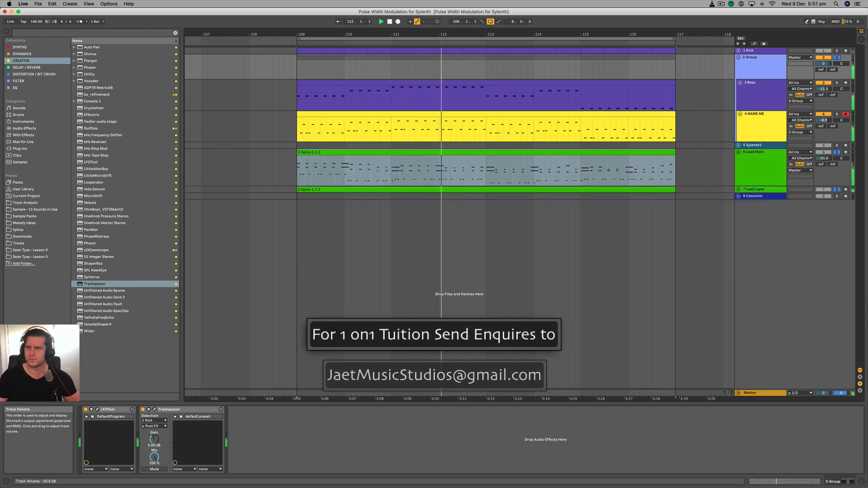
left_click_drag(823, 159, 823, 160)
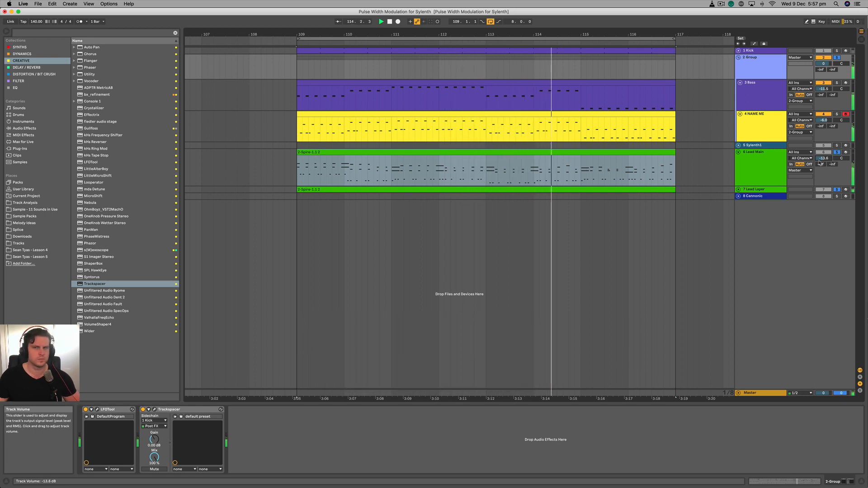
- Clear the solos and fold the Bass and NAME ME tracks
left_click(749, 153)
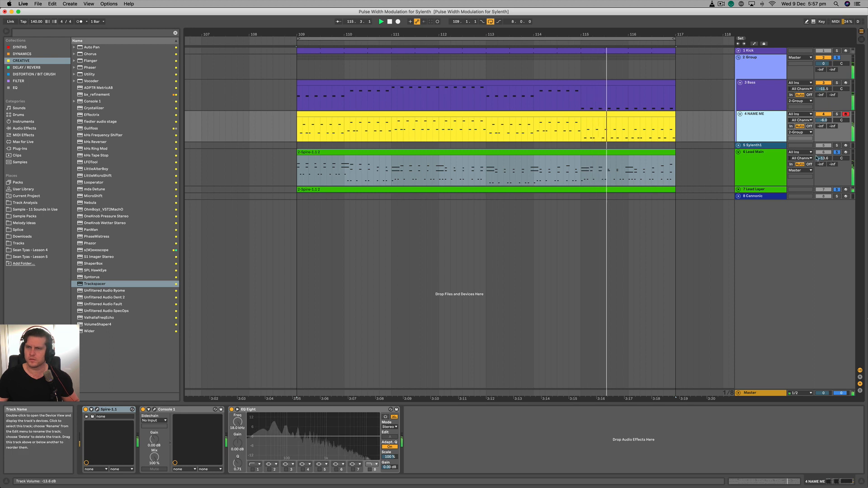
left_click(597, 161)
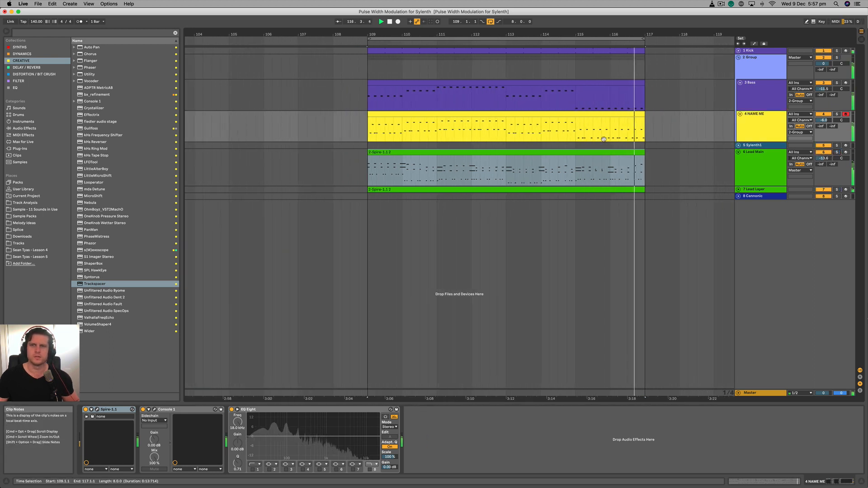
left_click(740, 83)
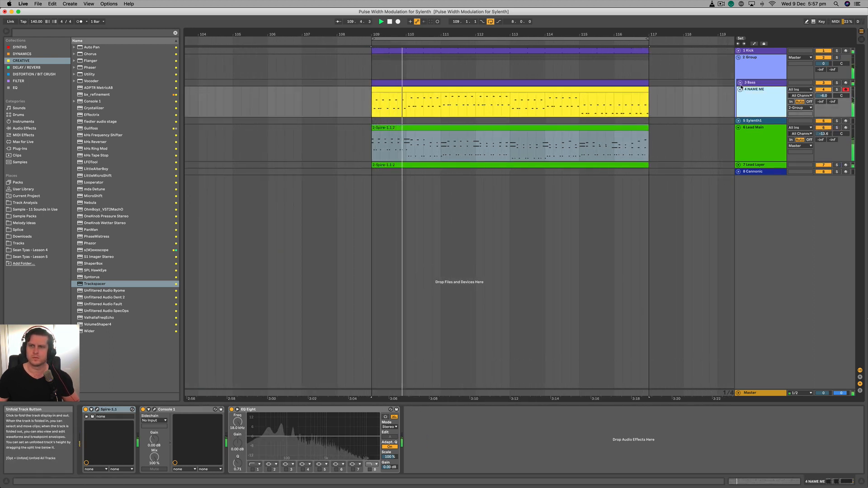
left_click(740, 89)
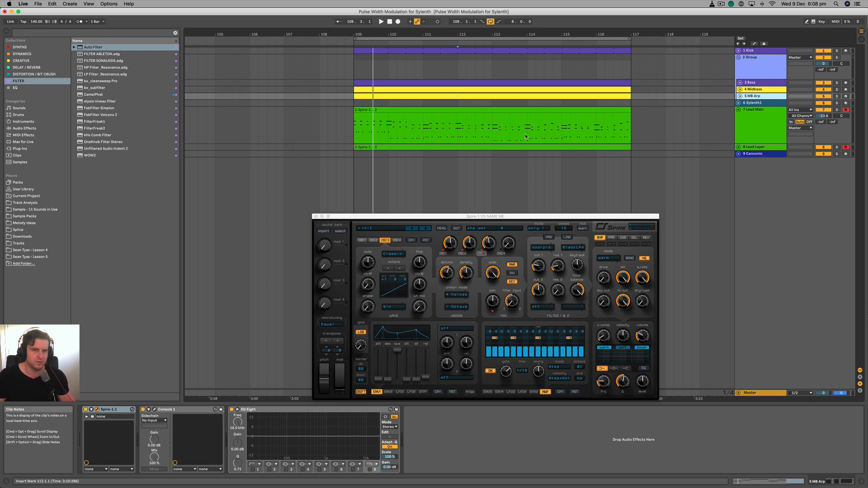
- Close the Spire window and compare the Lead Main clip's notes with the Bass clip's notes
double_click(499, 110)
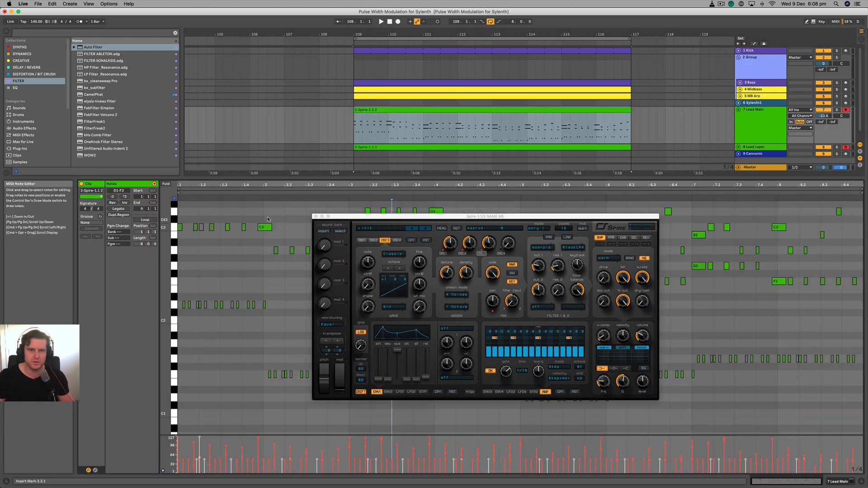
left_click(316, 217)
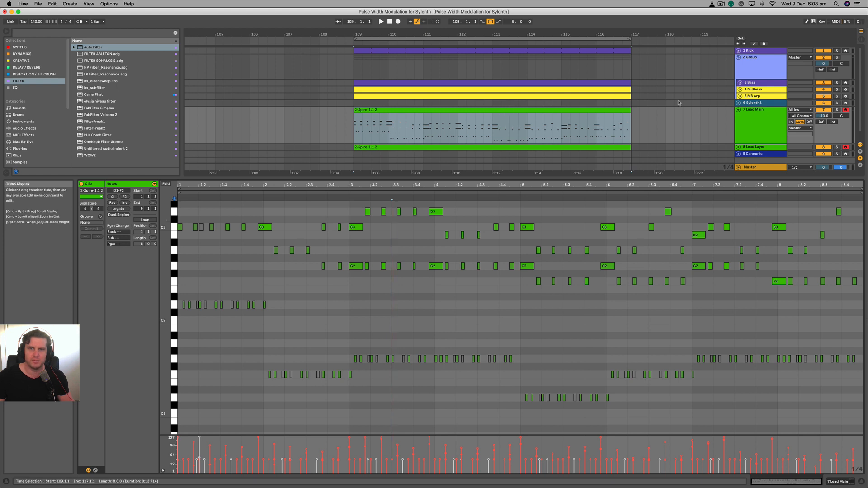
left_click(572, 83)
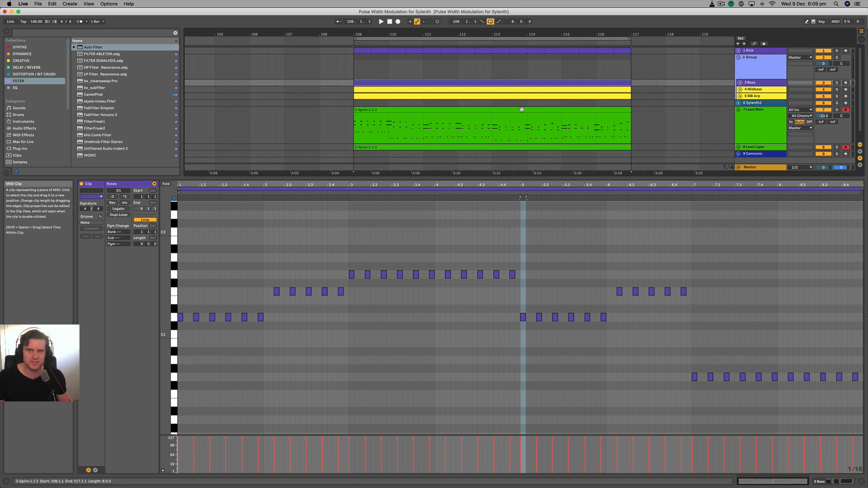
left_click(547, 112)
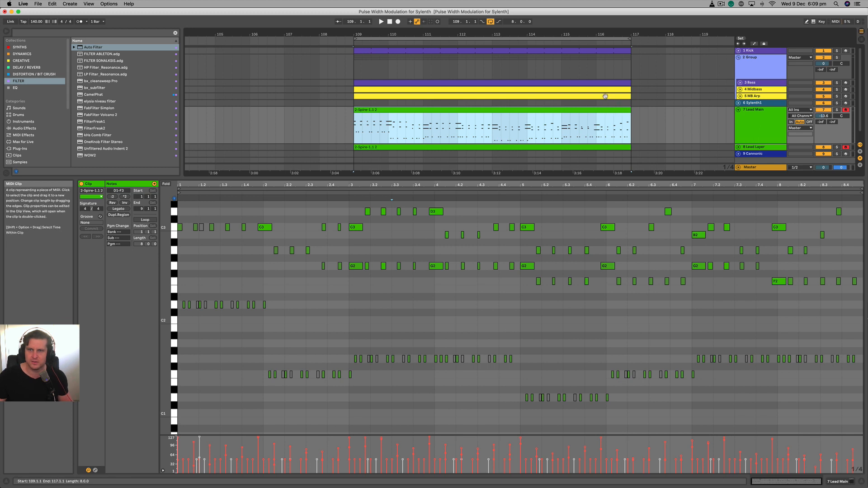